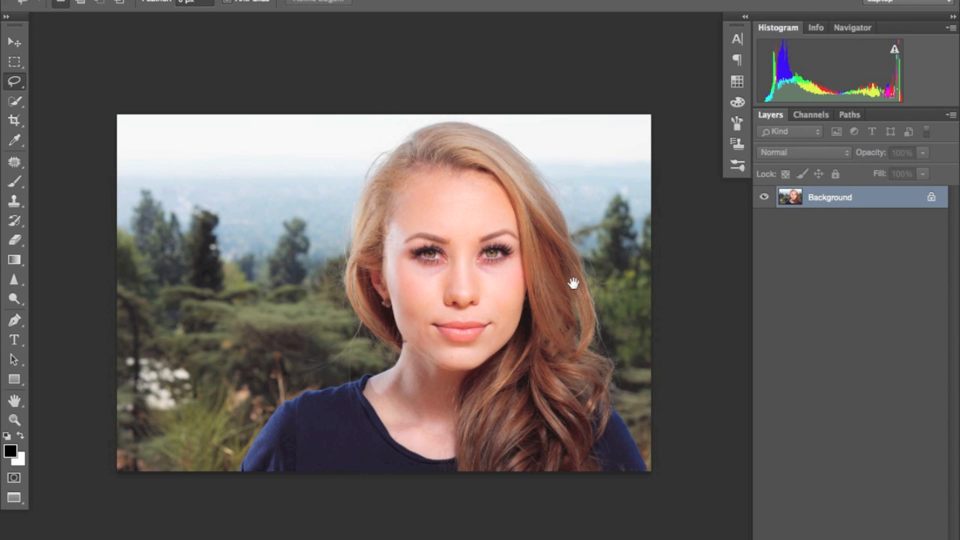
# Step: Duplicate the Background layer
pyautogui.moveTo(623, 272); pyautogui.dragTo(653, 270)
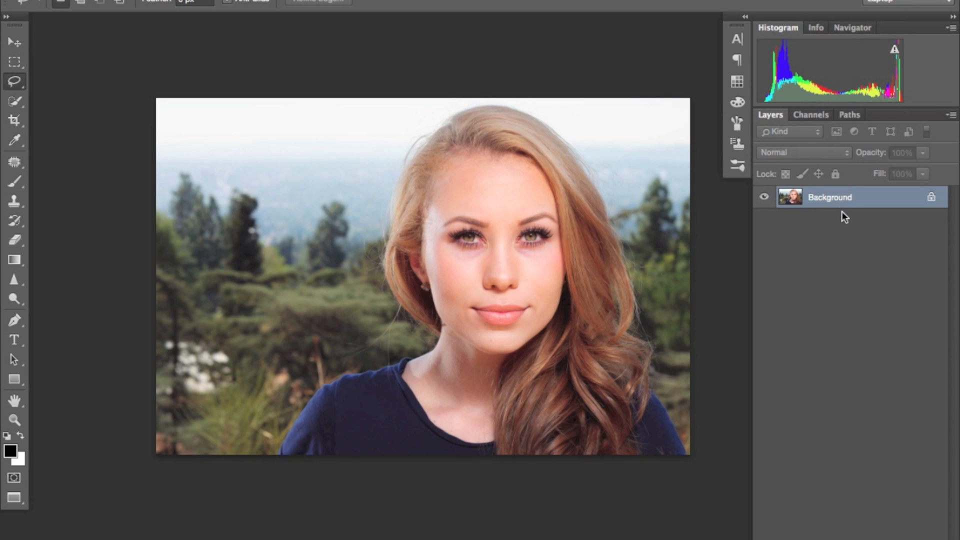
pyautogui.hotkey('ctrl', 'j')
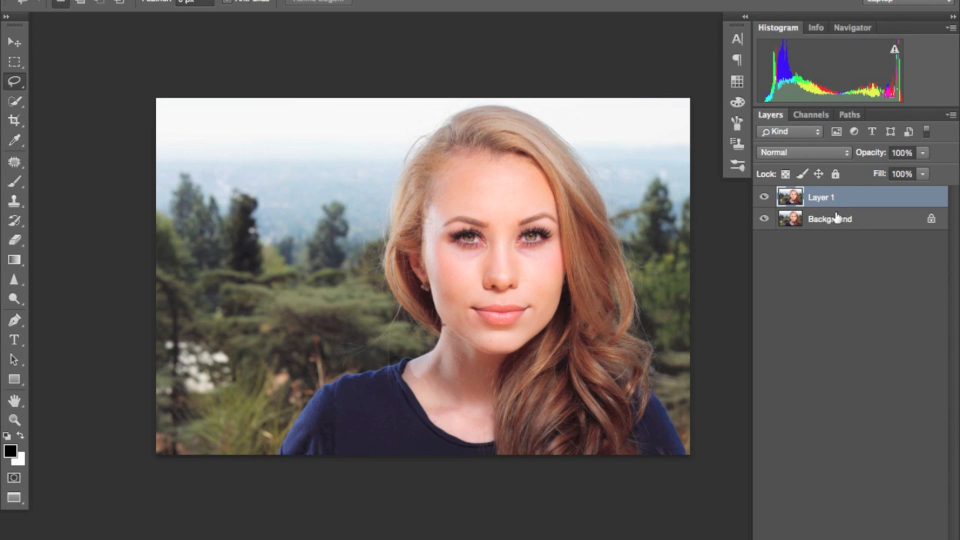
pyautogui.click(764, 219)
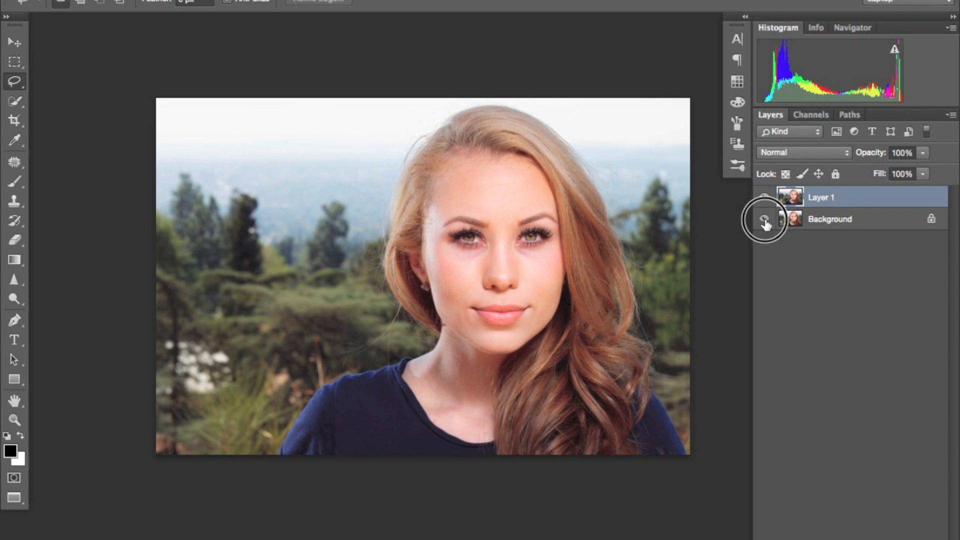
pyautogui.moveTo(404, 249); pyautogui.dragTo(452, 273)
pyautogui.hotkey('ctrl', '+')
pyautogui.moveTo(369, 296); pyautogui.dragTo(501, 236)
pyautogui.moveTo(546, 258); pyautogui.dragTo(254, 245)
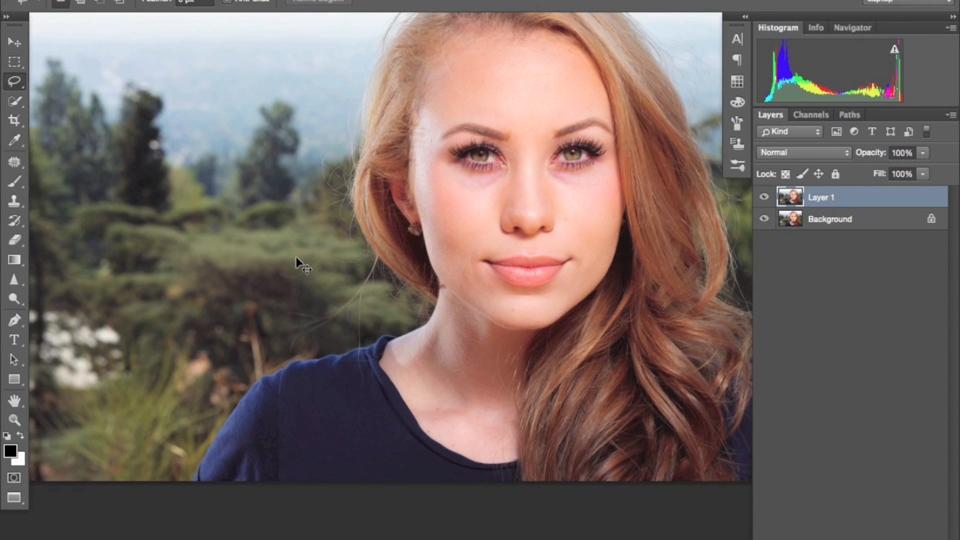
pyautogui.press('super+minus')
pyautogui.moveTo(560, 272); pyautogui.dragTo(528, 291)
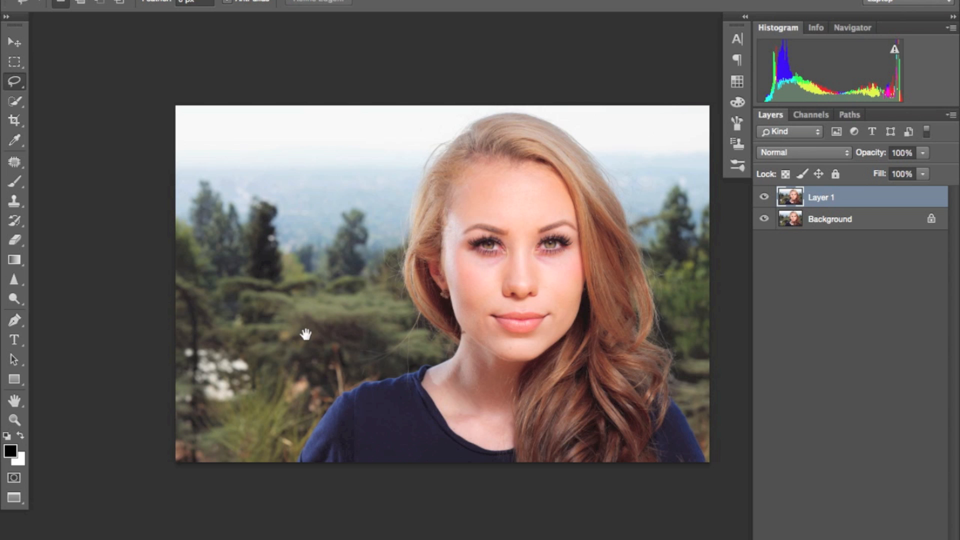
# Step: Lasso the white patch among the trees at the photo's left edge, fill it using Content-Aware and deselect
pyautogui.moveTo(295, 335); pyautogui.dragTo(380, 316)
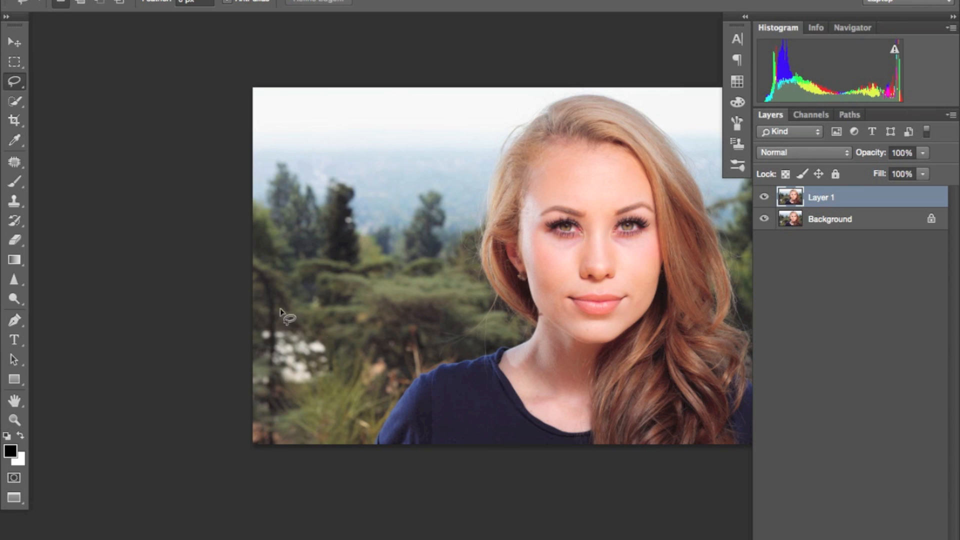
pyautogui.moveTo(289, 318)
pyautogui.mouseDown()
pyautogui.moveTo(294, 324)
pyautogui.moveTo(259, 317)
pyautogui.mouseUp()
pyautogui.moveTo(246, 349)
pyautogui.mouseDown()
pyautogui.moveTo(261, 392)
pyautogui.moveTo(299, 396)
pyautogui.moveTo(346, 382)
pyautogui.moveTo(362, 360)
pyautogui.moveTo(317, 334)
pyautogui.mouseUp()
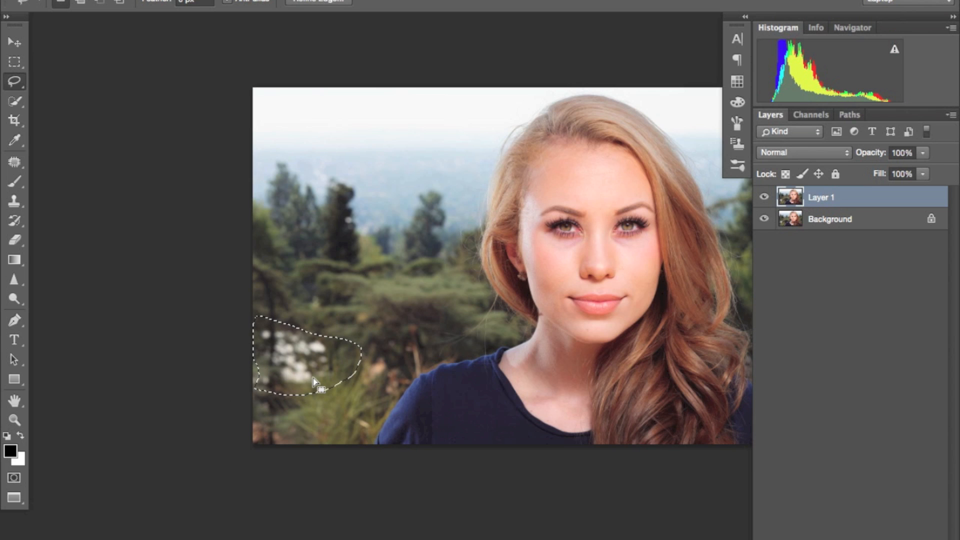
pyautogui.rightClick(334, 363)
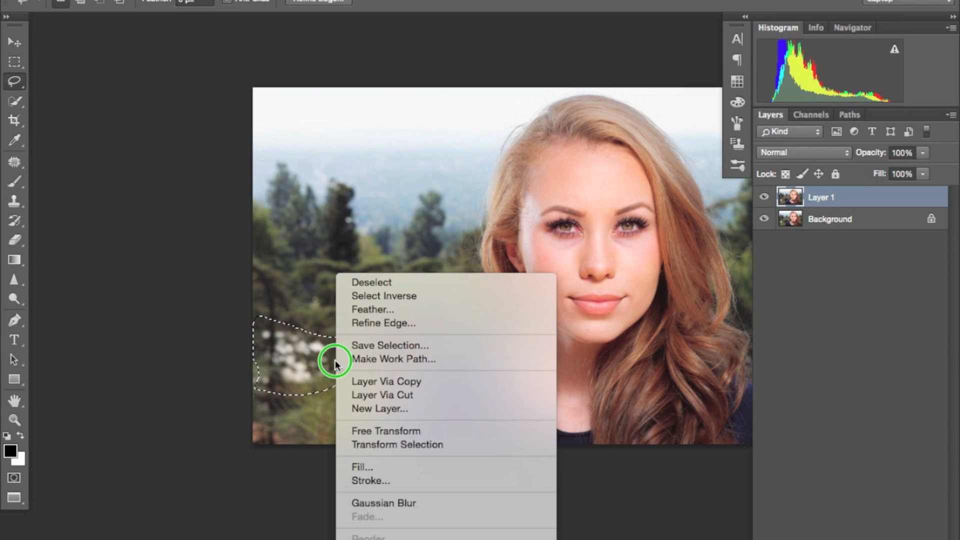
pyautogui.click(372, 468)
pyautogui.click(589, 190)
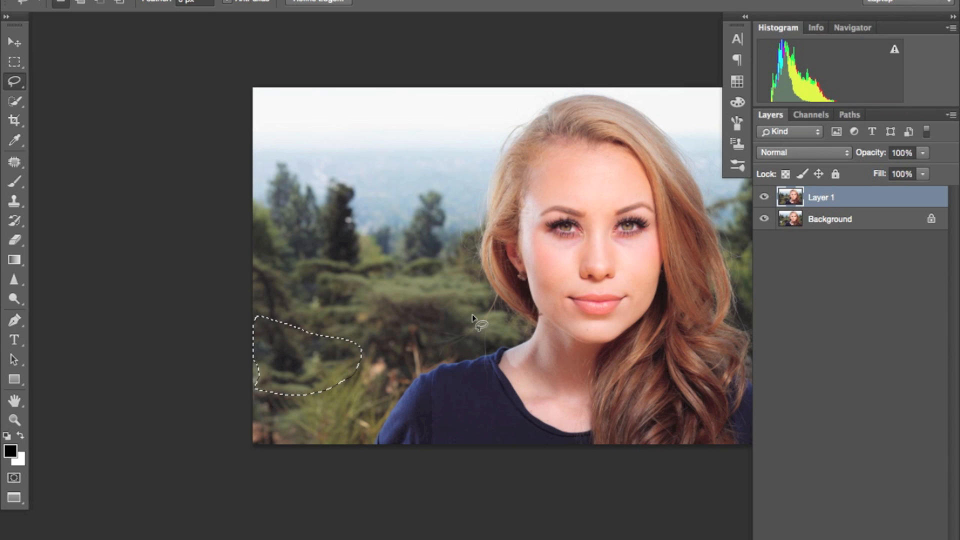
pyautogui.press('super+d')
# Step: Lasso the pale blade of grass beside the sleeve and replace it with a Content-Aware fill at 100% opacity
pyautogui.moveTo(401, 224); pyautogui.dragTo(358, 266)
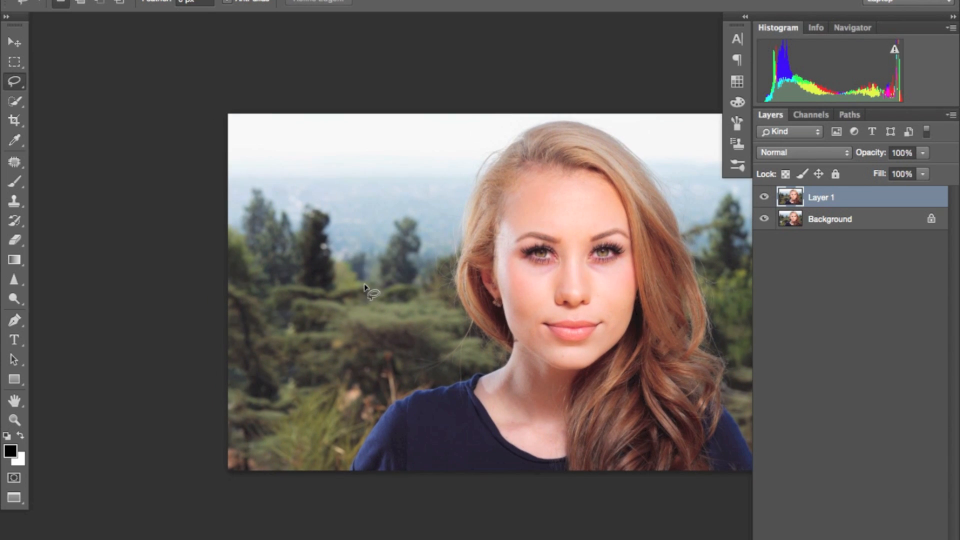
pyautogui.press('super+plus')
pyautogui.press('super+plus')
pyautogui.scroll(-5, 443, 278)
pyautogui.hscroll(-5, 443, 278)
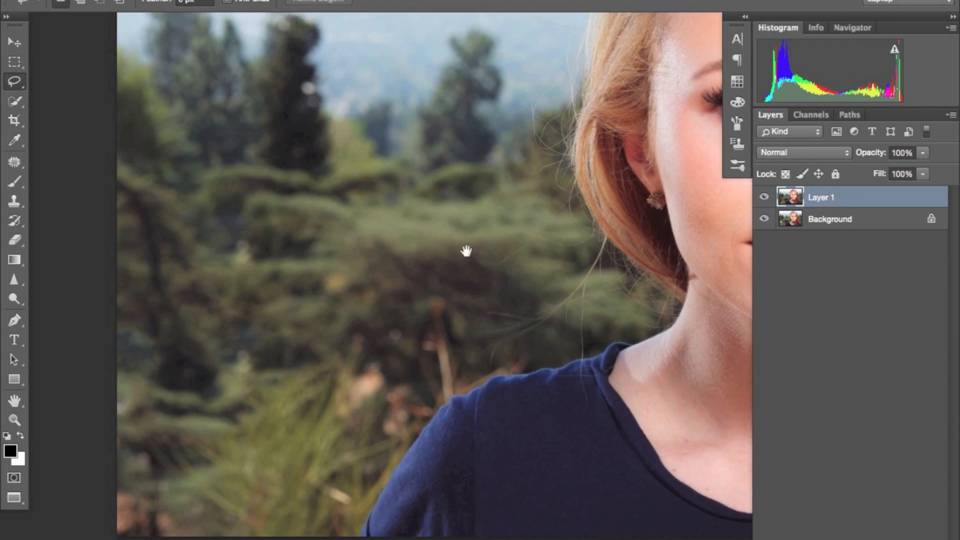
pyautogui.moveTo(415, 422)
pyautogui.mouseDown()
pyautogui.moveTo(368, 407)
pyautogui.moveTo(413, 442)
pyautogui.moveTo(420, 432)
pyautogui.mouseUp()
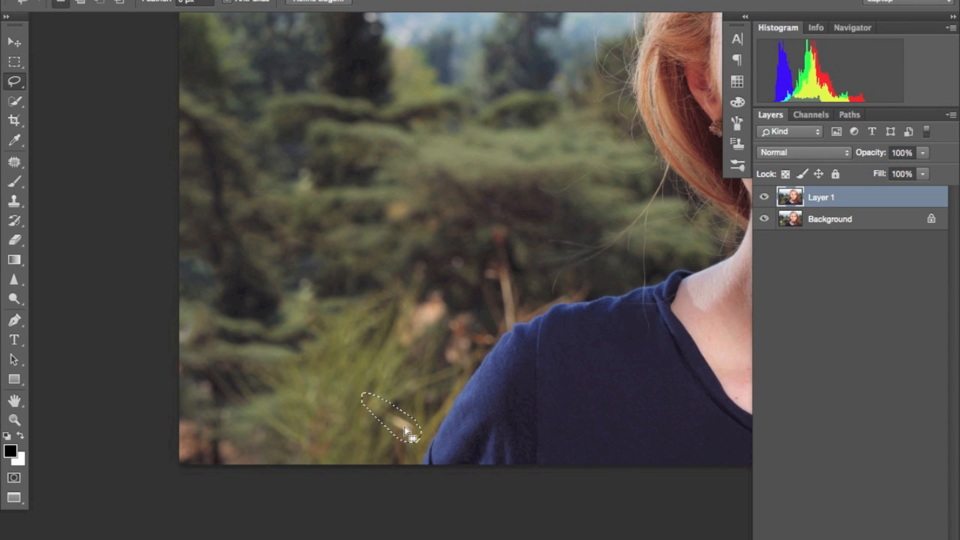
pyautogui.rightClick(397, 425)
pyautogui.click(460, 464)
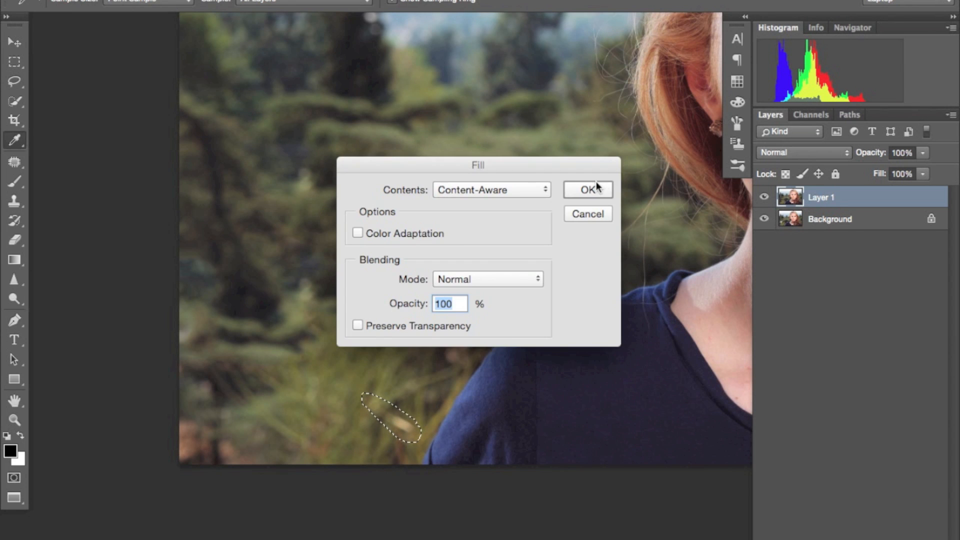
pyautogui.click(591, 188)
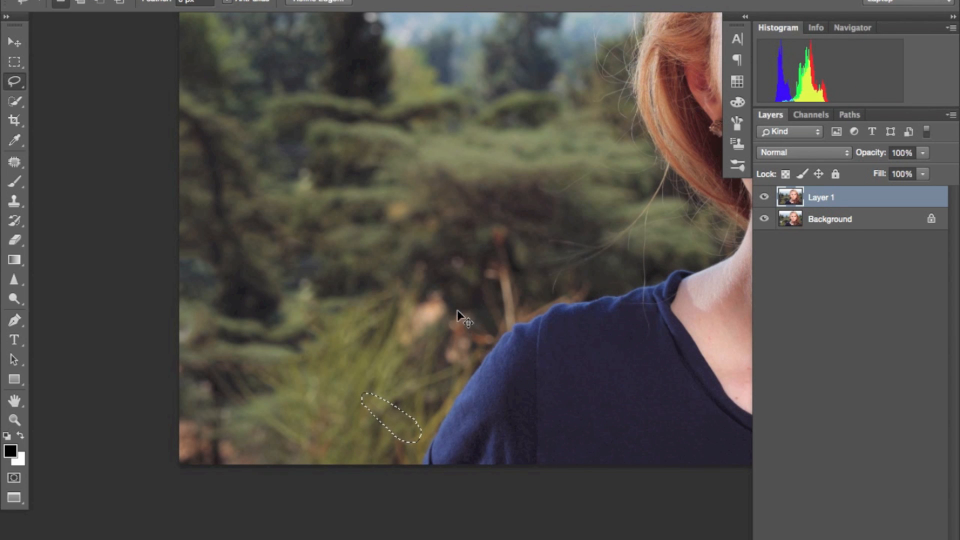
pyautogui.click(439, 242)
# Step: Remove the pale brown patch above the grass beside the shoulder with a lasso selection and a fill
pyautogui.scroll(5, 440, 241)
pyautogui.moveTo(474, 405)
pyautogui.mouseDown()
pyautogui.moveTo(441, 391)
pyautogui.moveTo(388, 411)
pyautogui.moveTo(407, 447)
pyautogui.moveTo(435, 444)
pyautogui.moveTo(474, 410)
pyautogui.mouseUp()
pyautogui.rightClick(429, 469)
pyautogui.click(467, 464)
pyautogui.click(591, 189)
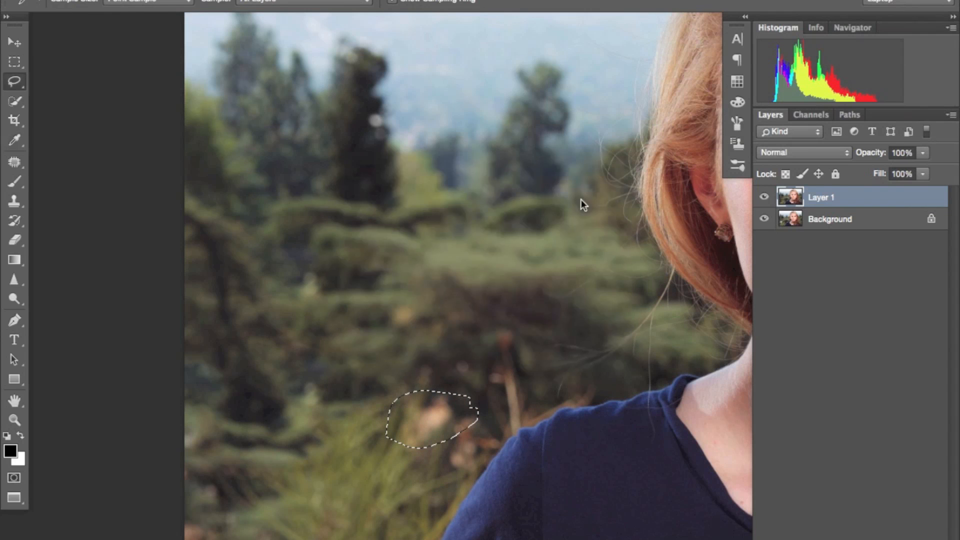
pyautogui.press('super+d')
# Step: Lasso and fill the small bright distractions in the dark tree and the background foliage
pyautogui.moveTo(376, 109); pyautogui.dragTo(394, 253)
pyautogui.press('super+minus')
pyautogui.press('super+minus')
pyautogui.press('super+plus')
pyautogui.moveTo(398, 327)
pyautogui.mouseDown()
pyautogui.moveTo(394, 343)
pyautogui.moveTo(400, 331)
pyautogui.mouseUp()
pyautogui.press('super+d')
pyautogui.press('super+plus')
pyautogui.press('super+plus')
pyautogui.moveTo(421, 368)
pyautogui.mouseDown()
pyautogui.moveTo(342, 401)
pyautogui.moveTo(445, 350)
pyautogui.mouseUp()
pyautogui.press('super+minus')
pyautogui.press('super+minus')
pyautogui.press('super+d')
# Step: Lasso and fill the reddish patch in the photo's lower-left corner, and clear the selection
pyautogui.moveTo(339, 197); pyautogui.dragTo(180, 176)
pyautogui.moveTo(201, 352); pyautogui.dragTo(191, 365)
pyautogui.moveTo(75, 425); pyautogui.dragTo(100, 465)
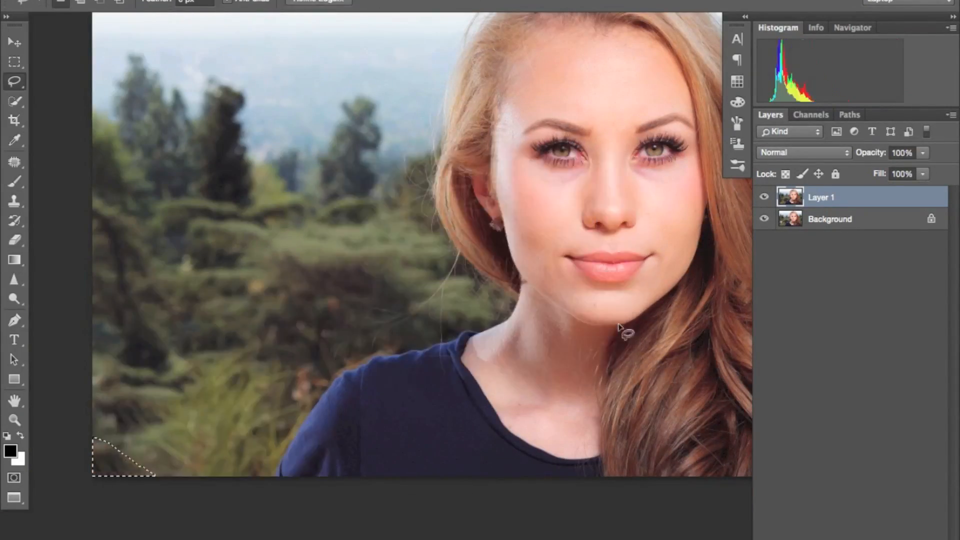
pyautogui.press('super+d')
# Step: Lasso the brown leaves just beside the shoulder, fill the selection and deselect
pyautogui.press('super+plus')
pyautogui.press('super+minus')
pyautogui.press('super+minus')
pyautogui.press('super+plus')
pyautogui.moveTo(355, 331); pyautogui.dragTo(355, 369)
pyautogui.rightClick(357, 350)
pyautogui.rightClick(354, 350)
pyautogui.click(387, 466)
pyautogui.press('Return')
pyautogui.press('super+d')
pyautogui.press('super+minus')
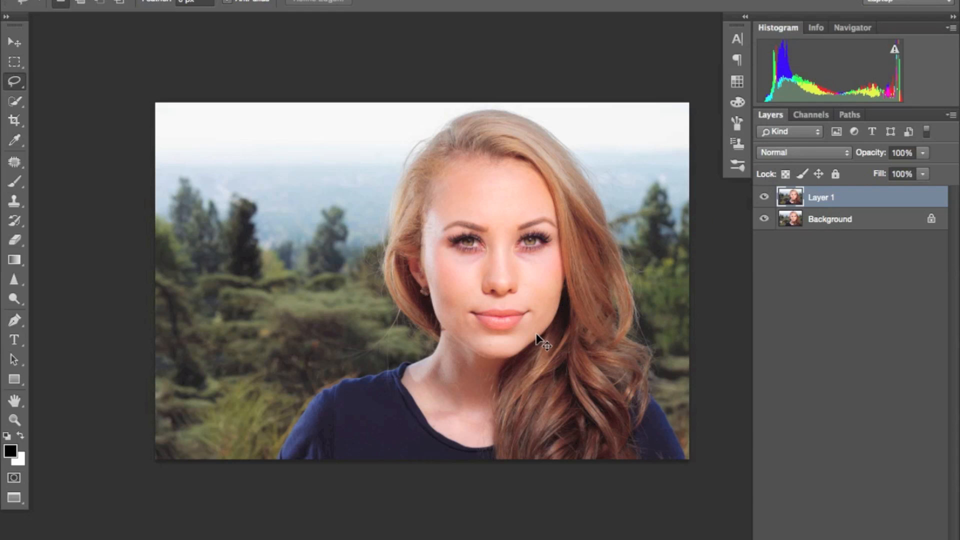
# Step: Examine the woman's face up close for skin blemishes on the cheeks, chin and around the nose
pyautogui.hotkey('ctrl', '+')
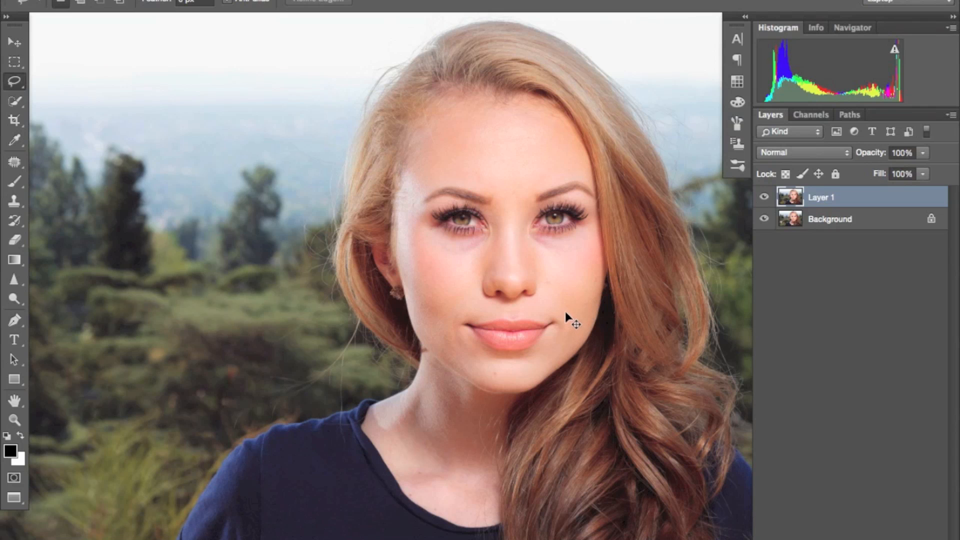
pyautogui.press('super+plus')
pyautogui.press('super+plus')
pyautogui.moveTo(645, 259); pyautogui.dragTo(446, 269)
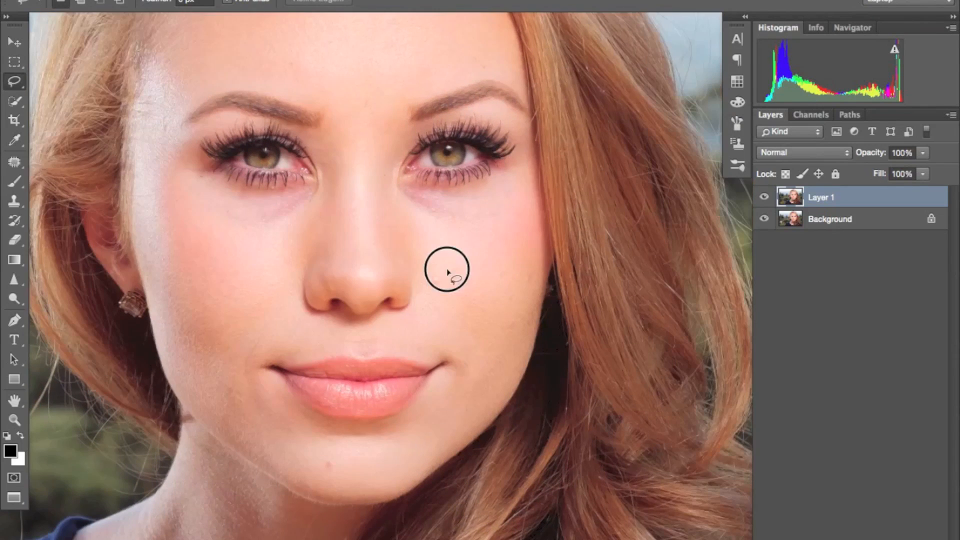
pyautogui.moveTo(381, 317); pyautogui.dragTo(456, 272)
pyautogui.moveTo(502, 220)
pyautogui.mouseDown()
pyautogui.moveTo(484, 259)
pyautogui.moveTo(472, 261)
pyautogui.mouseUp()
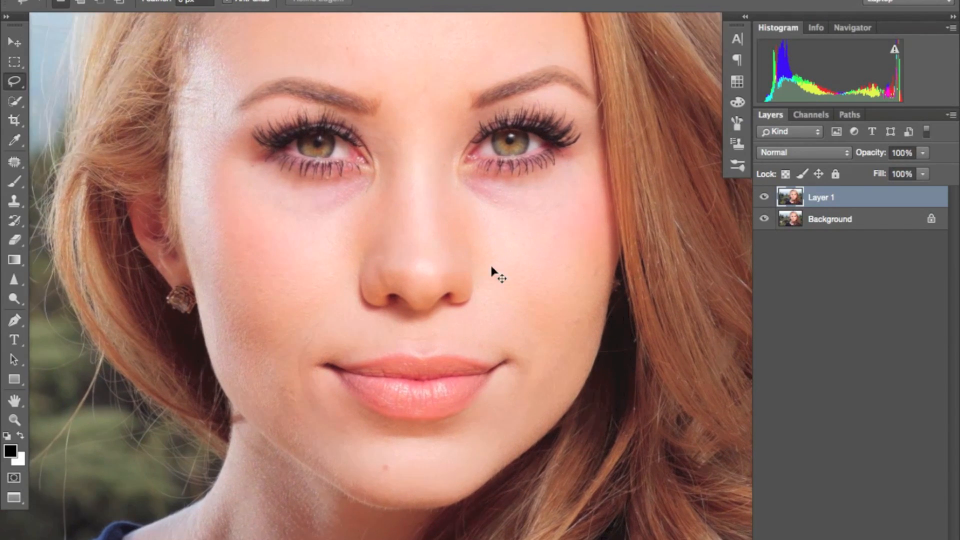
pyautogui.press('super+plus')
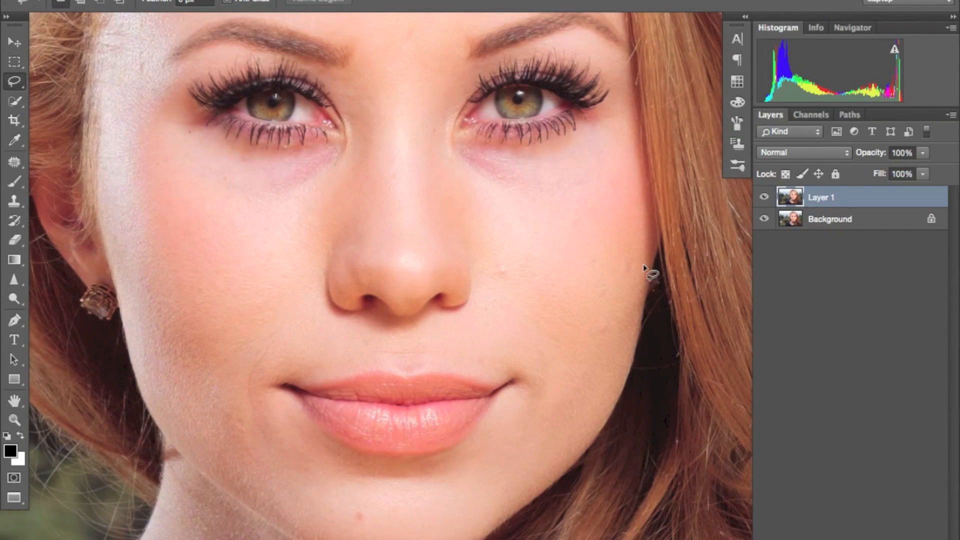
pyautogui.moveTo(540, 227); pyautogui.dragTo(573, 353)
pyautogui.moveTo(444, 164)
pyautogui.mouseDown()
pyautogui.moveTo(451, 257)
pyautogui.moveTo(451, 164)
pyautogui.mouseUp()
pyautogui.press('super+minus')
pyautogui.moveTo(525, 329); pyautogui.dragTo(527, 279)
# Step: Use the Patch tool to replace the blemish beside the nose and a spot on the outer cheek with clean skin
pyautogui.click(15, 163)
pyautogui.moveTo(529, 306); pyautogui.dragTo(538, 313)
pyautogui.moveTo(533, 315); pyautogui.dragTo(568, 308)
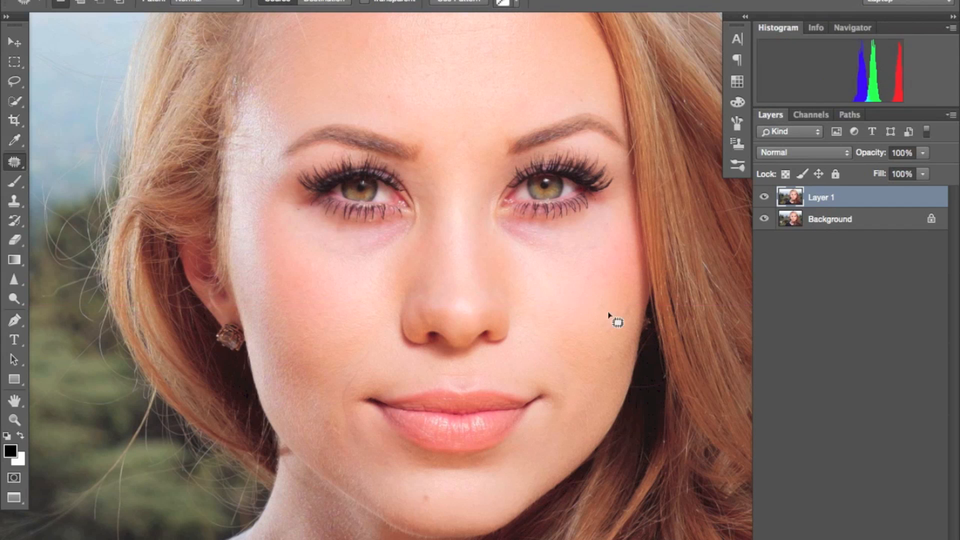
pyautogui.click(608, 313)
pyautogui.moveTo(633, 305); pyautogui.dragTo(632, 311)
pyautogui.moveTo(632, 311); pyautogui.dragTo(623, 283)
pyautogui.press('super+d')
# Step: Patch the spots lower on the same cheek and near the corner of the mouth, deselecting after each one
pyautogui.click(609, 327)
pyautogui.moveTo(613, 329)
pyautogui.mouseDown()
pyautogui.moveTo(612, 321)
pyautogui.moveTo(609, 346)
pyautogui.moveTo(618, 348)
pyautogui.mouseUp()
pyautogui.press('super+d')
pyautogui.moveTo(618, 346); pyautogui.dragTo(607, 333)
pyautogui.press('super+d')
pyautogui.moveTo(540, 405)
pyautogui.mouseDown()
pyautogui.moveTo(574, 367)
pyautogui.moveTo(565, 396)
pyautogui.moveTo(595, 393)
pyautogui.mouseUp()
pyautogui.press('super+d')
# Step: Patch the blemish between the eyebrows with clean forehead skin and deselect
pyautogui.moveTo(676, 217)
pyautogui.mouseDown()
pyautogui.moveTo(646, 264)
pyautogui.moveTo(604, 400)
pyautogui.mouseUp()
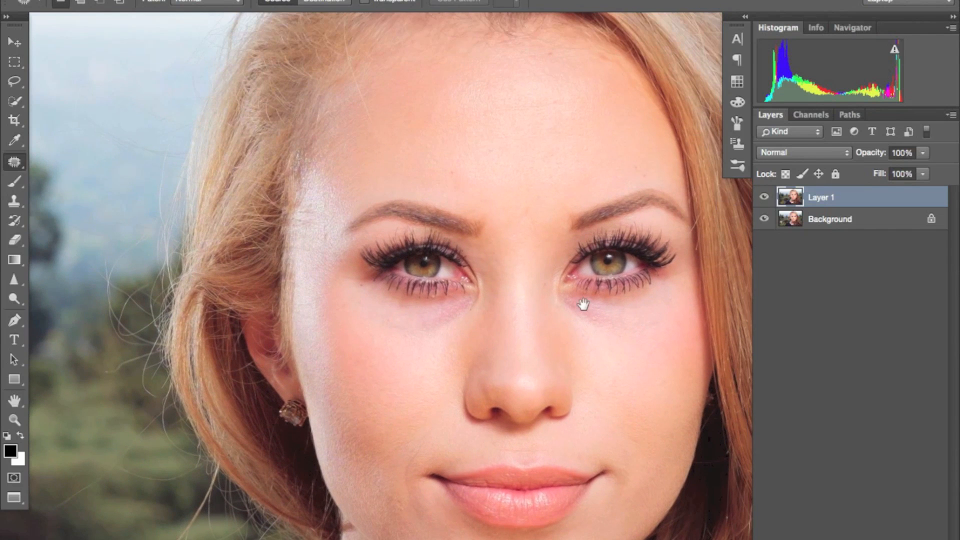
pyautogui.moveTo(529, 231)
pyautogui.mouseDown()
pyautogui.moveTo(533, 208)
pyautogui.moveTo(500, 242)
pyautogui.moveTo(517, 246)
pyautogui.moveTo(529, 228)
pyautogui.mouseUp()
pyautogui.moveTo(522, 220); pyautogui.dragTo(559, 163)
pyautogui.press('super+d')
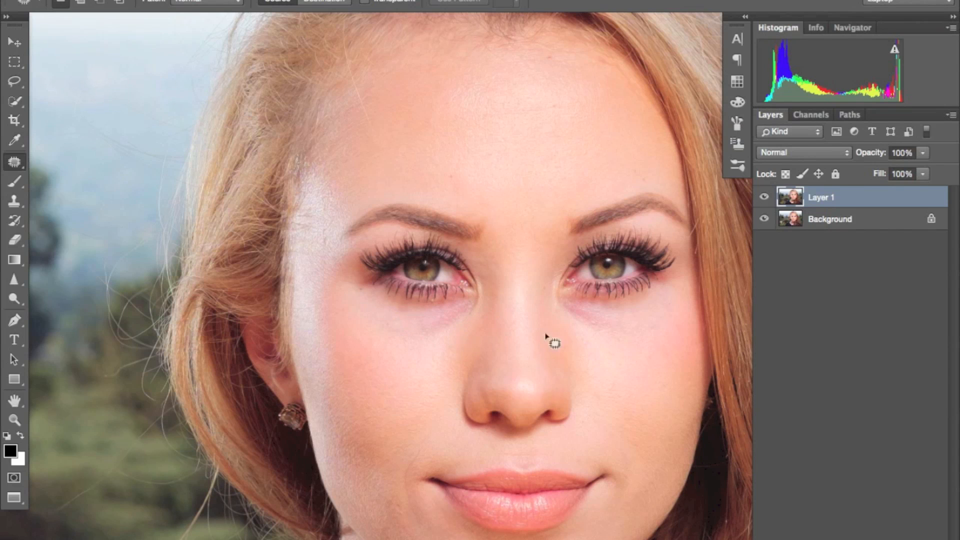
# Step: Patch the small spot above the eyebrow on the earring side using nearby forehead skin
pyautogui.moveTo(533, 205); pyautogui.dragTo(529, 275)
pyautogui.press('super+plus')
pyautogui.moveTo(428, 226)
pyautogui.mouseDown()
pyautogui.moveTo(419, 235)
pyautogui.moveTo(431, 221)
pyautogui.mouseUp()
pyautogui.moveTo(424, 225); pyautogui.dragTo(491, 241)
pyautogui.press('super+d')
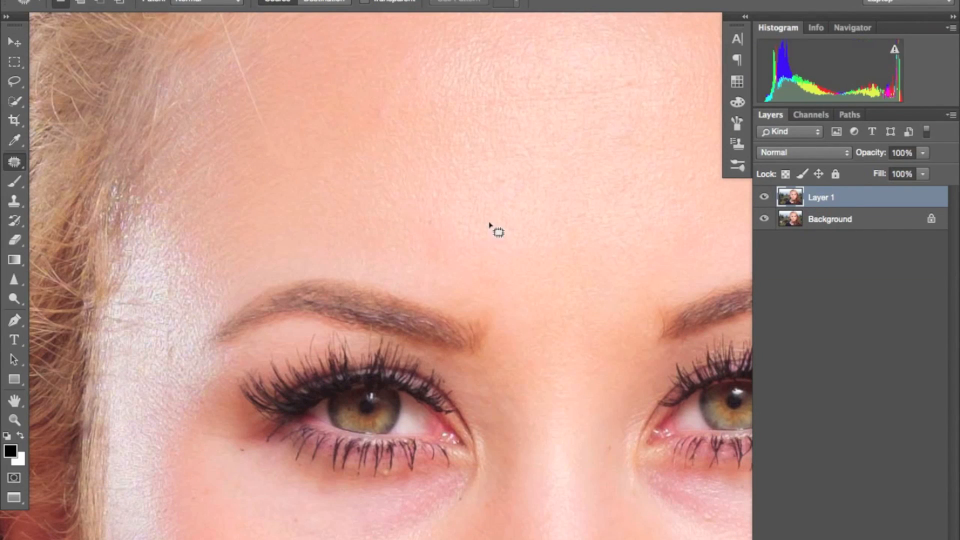
# Step: Patch the tiny blemishes across the middle and upper forehead with smooth skin
pyautogui.moveTo(505, 173)
pyautogui.mouseDown()
pyautogui.moveTo(515, 182)
pyautogui.moveTo(505, 174)
pyautogui.mouseUp()
pyautogui.moveTo(513, 187); pyautogui.dragTo(545, 203)
pyautogui.click(629, 158)
pyautogui.press('space')
pyautogui.moveTo(587, 144); pyautogui.dragTo(530, 209)
pyautogui.moveTo(579, 152); pyautogui.dragTo(571, 146)
pyautogui.moveTo(572, 48); pyautogui.dragTo(565, 46)
# Step: Patch the small blemishes around the eyes and nose, deselecting after each repair
pyautogui.moveTo(447, 480); pyautogui.dragTo(360, 233)
pyautogui.moveTo(489, 373)
pyautogui.mouseDown()
pyautogui.moveTo(452, 270)
pyautogui.moveTo(467, 267)
pyautogui.mouseUp()
pyautogui.moveTo(548, 228); pyautogui.dragTo(542, 224)
pyautogui.moveTo(539, 228); pyautogui.dragTo(562, 236)
pyautogui.press('super+d')
pyautogui.press('super+plus')
pyautogui.moveTo(248, 245)
pyautogui.mouseDown()
pyautogui.moveTo(405, 193)
pyautogui.moveTo(424, 238)
pyautogui.mouseUp()
pyautogui.moveTo(343, 89); pyautogui.dragTo(348, 85)
pyautogui.moveTo(359, 90); pyautogui.dragTo(391, 93)
pyautogui.press('super+d')
# Step: Check the cheeks, nose and mouth area and the whole portrait for remaining blemishes
pyautogui.moveTo(367, 249); pyautogui.dragTo(519, 427)
pyautogui.press('super+minus')
pyautogui.moveTo(649, 420); pyautogui.dragTo(330, 309)
pyautogui.moveTo(465, 367); pyautogui.dragTo(670, 246)
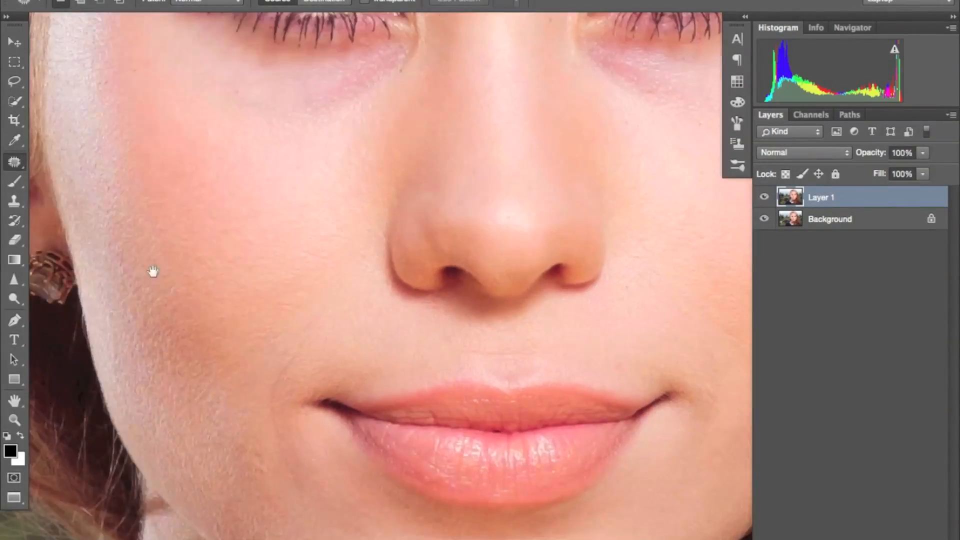
pyautogui.press('s')
pyautogui.press('super+minus')
pyautogui.press('super+minus')
pyautogui.press('super+minus')
# Step: Patch the remaining small skin blemishes on Layer 1 with the Patch tool and clear the selections
pyautogui.press('super+minus')
pyautogui.click(836, 219)
pyautogui.press('super+plus')
pyautogui.press('super+plus')
pyautogui.rightClick(765, 219)
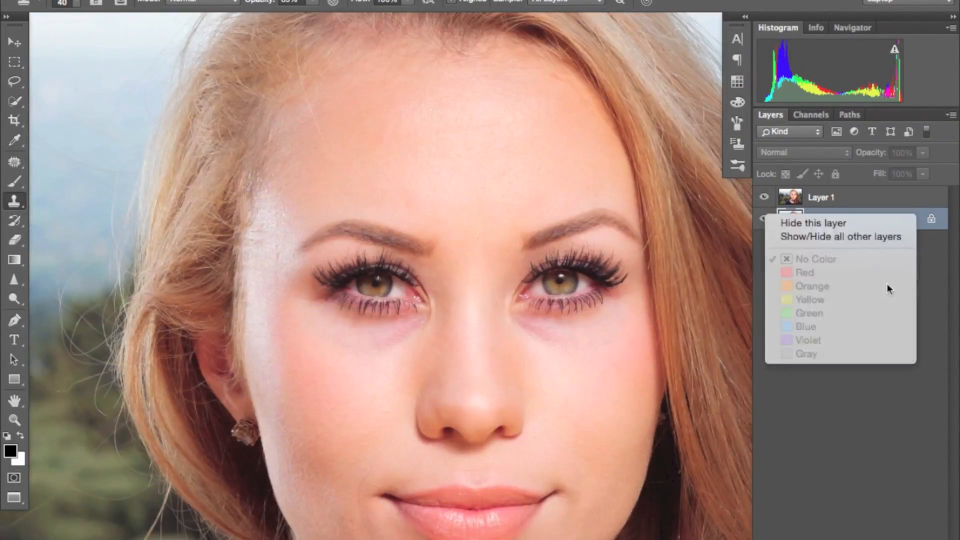
pyautogui.moveTo(185, 439); pyautogui.dragTo(476, 289)
pyautogui.click(836, 198)
pyautogui.press('j')
pyautogui.moveTo(463, 251)
pyautogui.mouseDown()
pyautogui.moveTo(442, 262)
pyautogui.moveTo(463, 252)
pyautogui.mouseUp()
pyautogui.moveTo(461, 265); pyautogui.dragTo(451, 205)
pyautogui.press('super+d')
# Step: Duplicate the retouched Layer 1, hide the duplicate and select the original Layer 1 below it
pyautogui.press('super+minus')
pyautogui.moveTo(555, 371)
pyautogui.mouseDown()
pyautogui.moveTo(583, 335)
pyautogui.moveTo(575, 225)
pyautogui.mouseUp()
pyautogui.press('super+plus')
pyautogui.moveTo(302, 456)
pyautogui.mouseDown()
pyautogui.moveTo(295, 466)
pyautogui.moveTo(303, 456)
pyautogui.mouseUp()
pyautogui.press('super+d')
pyautogui.press('super+minus')
pyautogui.press('super+minus')
pyautogui.press('super+plus')
pyautogui.moveTo(575, 141); pyautogui.dragTo(473, 250)
pyautogui.moveTo(514, 308); pyautogui.dragTo(527, 287)
pyautogui.press('super+plus')
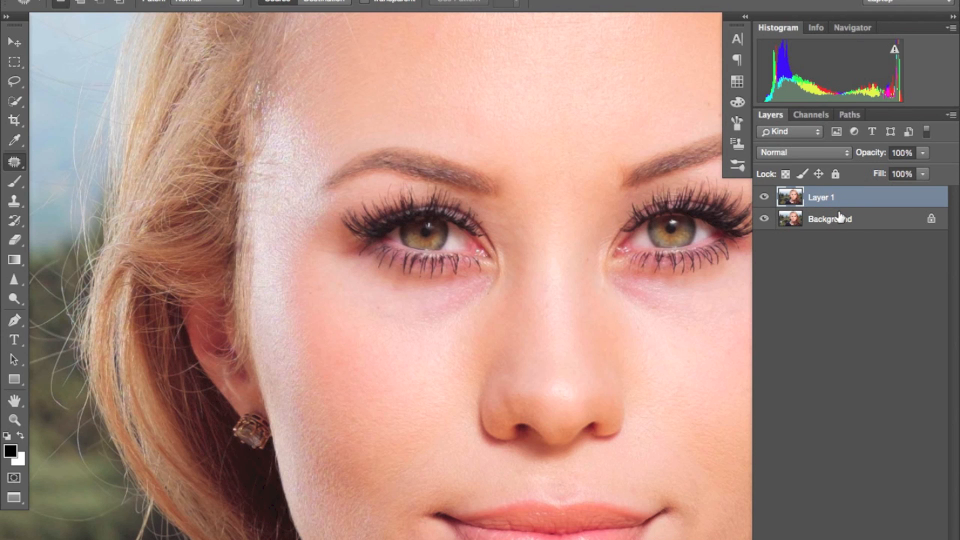
pyautogui.hotkey('ctrl', 'j')
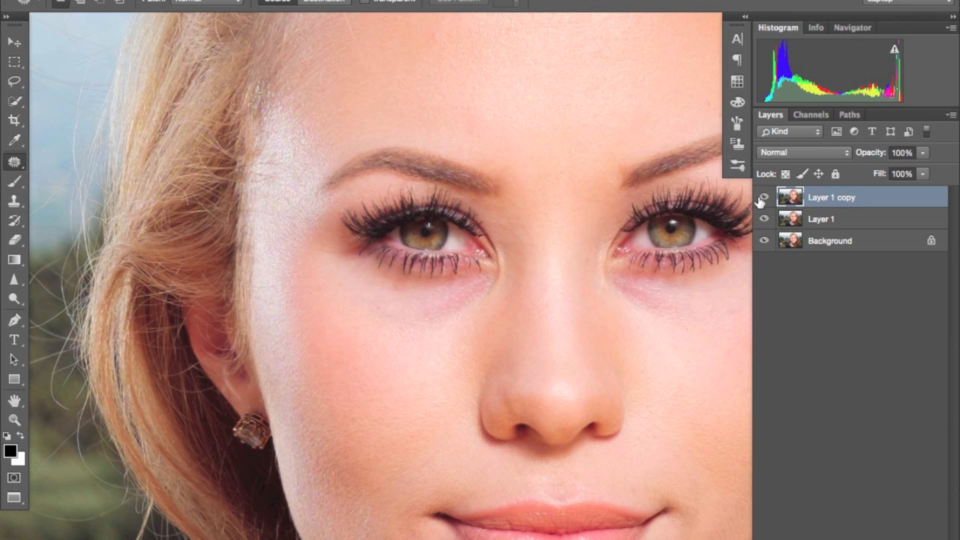
pyautogui.click(764, 198)
pyautogui.click(831, 220)
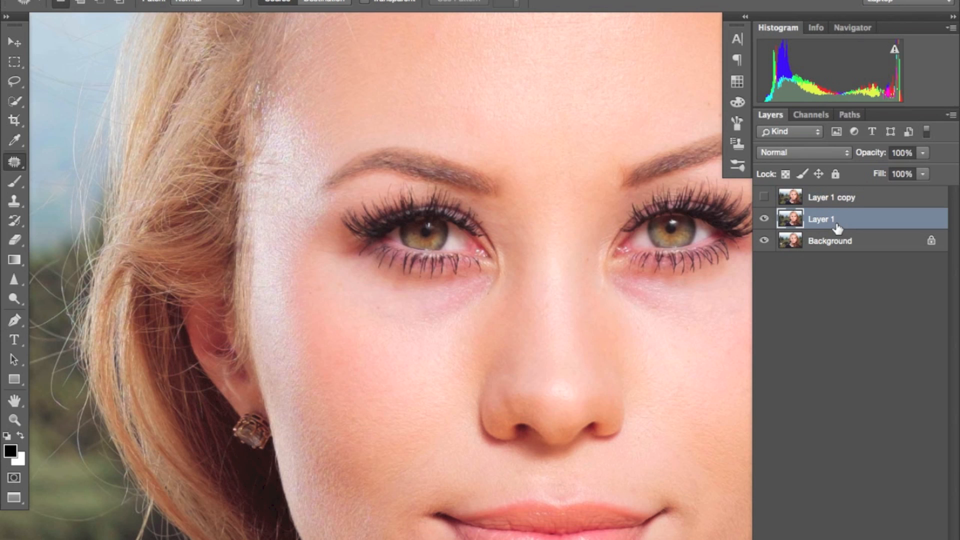
# Step: Try a Gaussian Blur with a 9.7-pixel radius on Layer 1 and undo it
pyautogui.moveTo(462, 180); pyautogui.dragTo(395, 203)
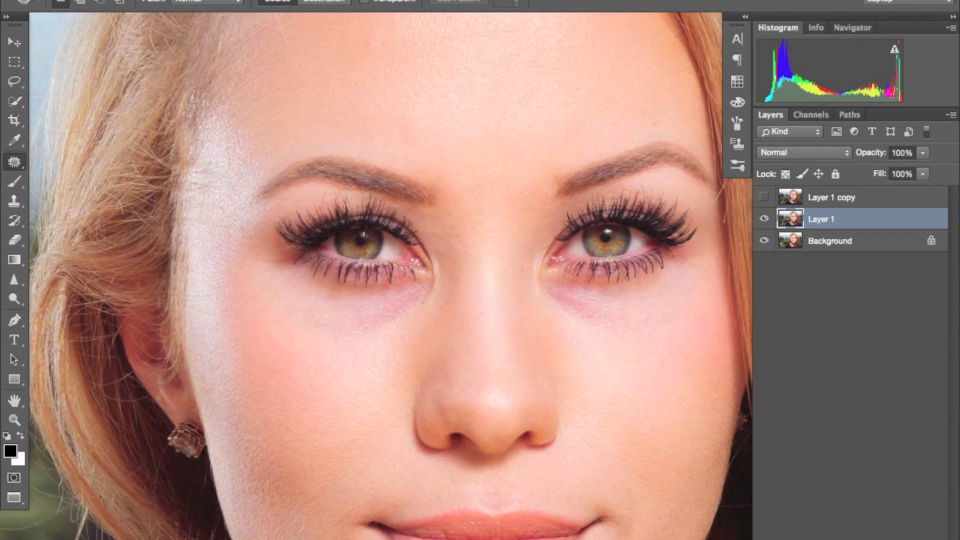
pyautogui.click(312, 0)
pyautogui.moveTo(353, 0)
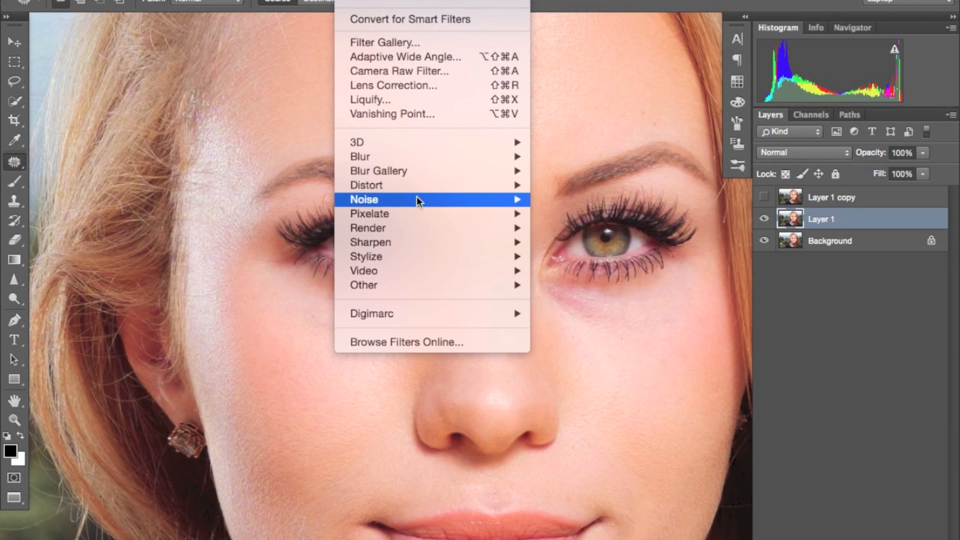
pyautogui.moveTo(404, 157)
pyautogui.click(593, 211)
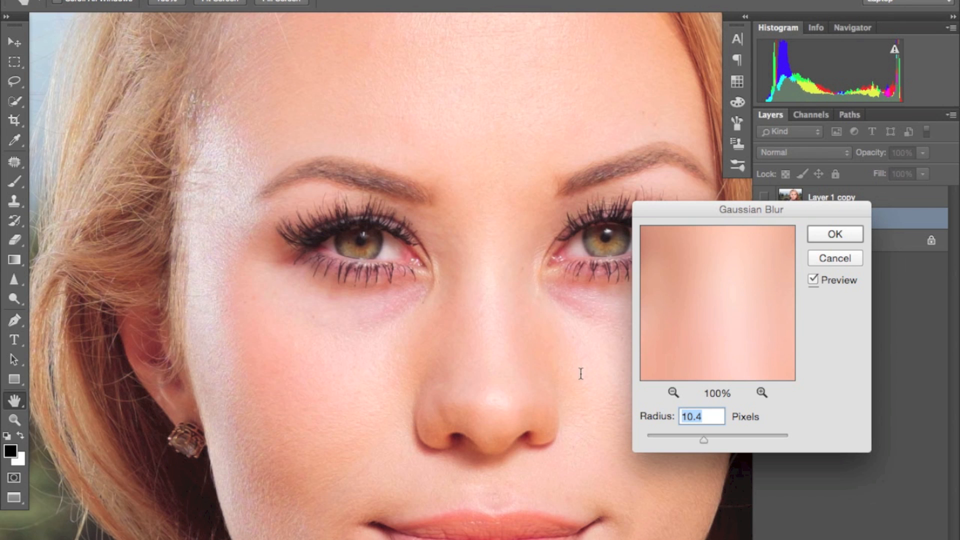
pyautogui.moveTo(583, 404); pyautogui.dragTo(563, 336)
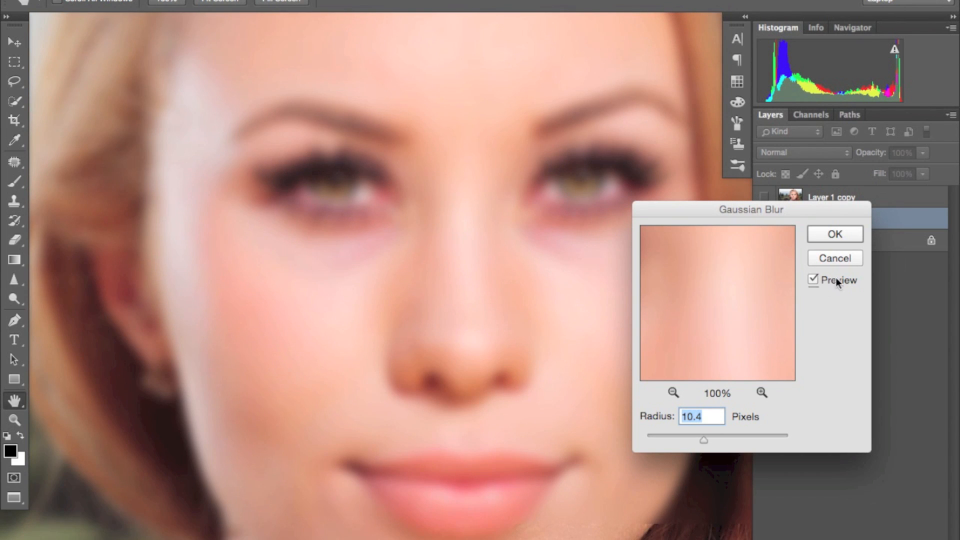
pyautogui.moveTo(705, 443); pyautogui.dragTo(691, 441)
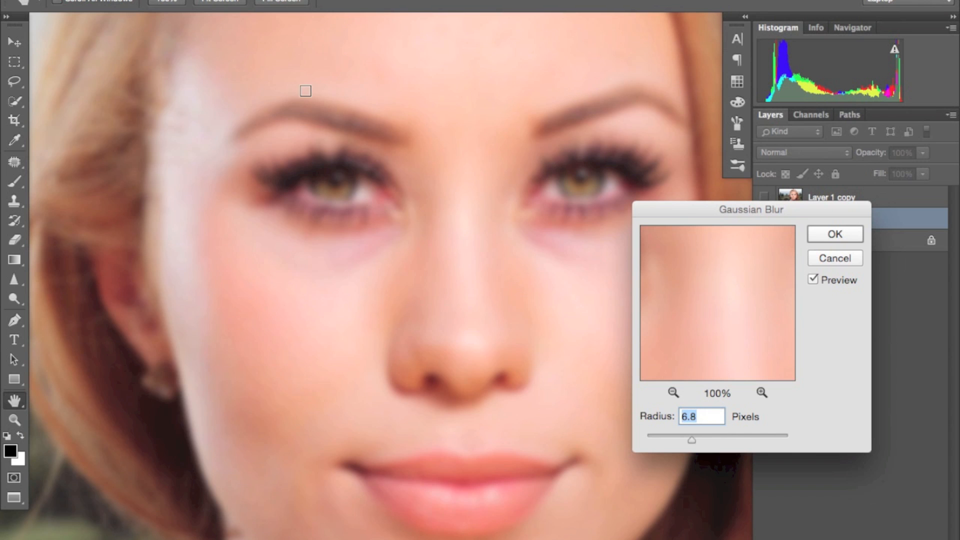
pyautogui.moveTo(692, 439); pyautogui.dragTo(702, 439)
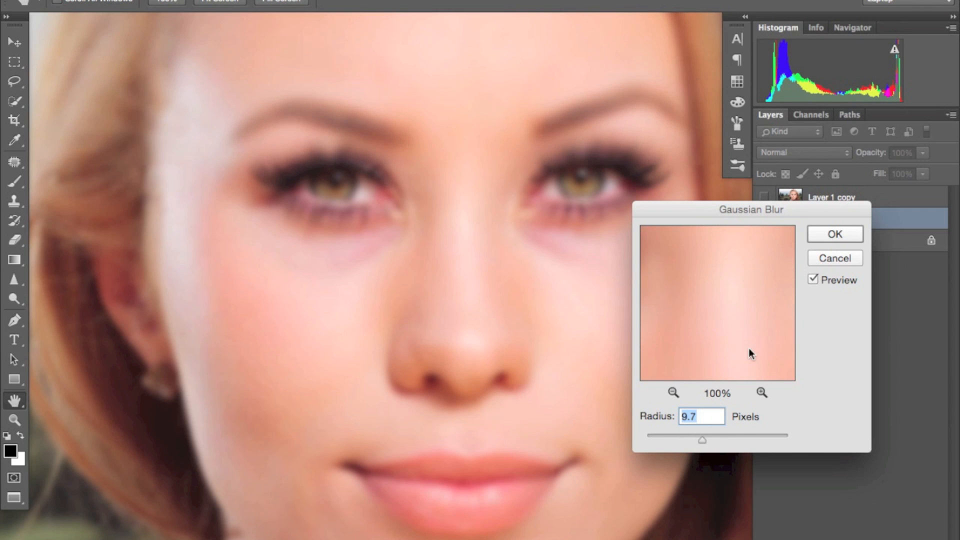
pyautogui.click(835, 234)
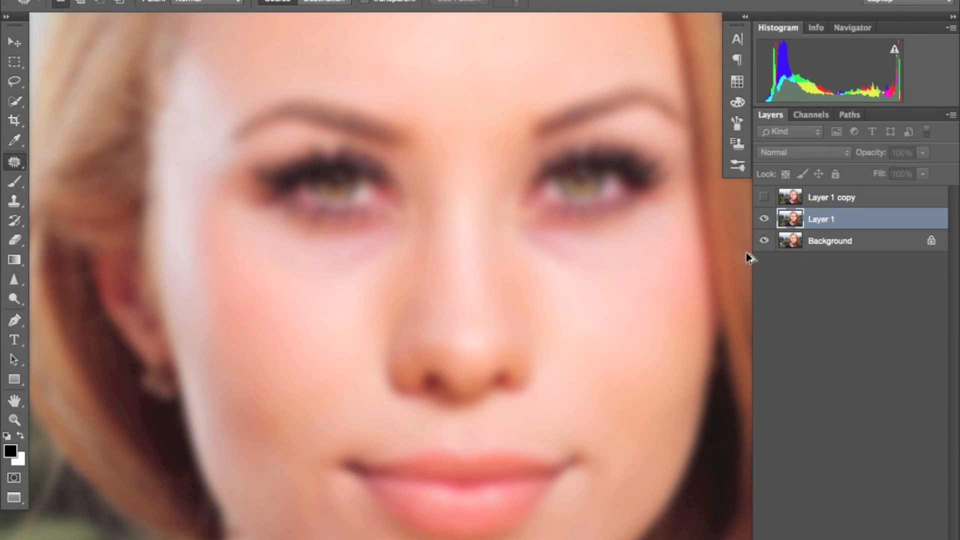
pyautogui.press('super+z')
# Step: Select Layer 1 and apply a Gaussian Blur with a radius of 6.8 pixels
pyautogui.click(351, 0)
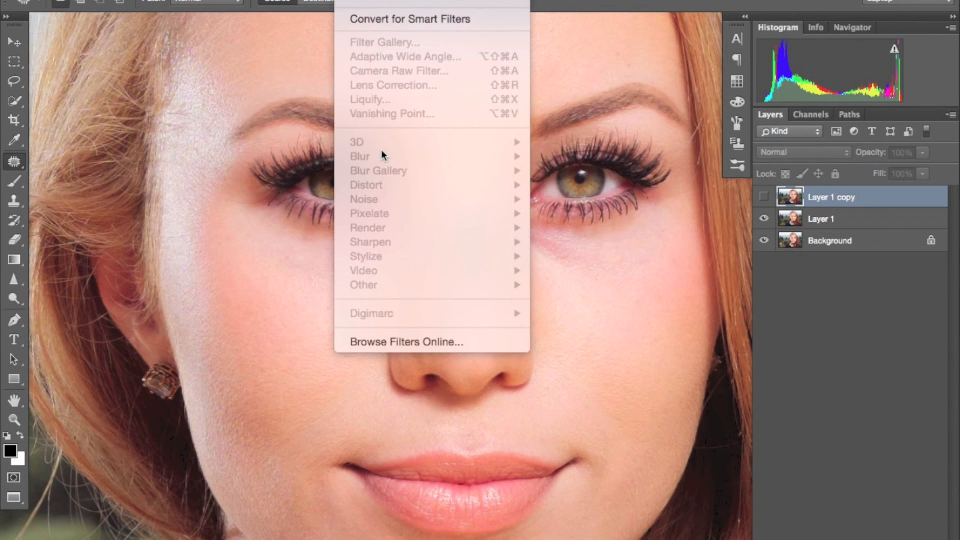
pyautogui.click(872, 227)
pyautogui.click(870, 223)
pyautogui.click(352, 0)
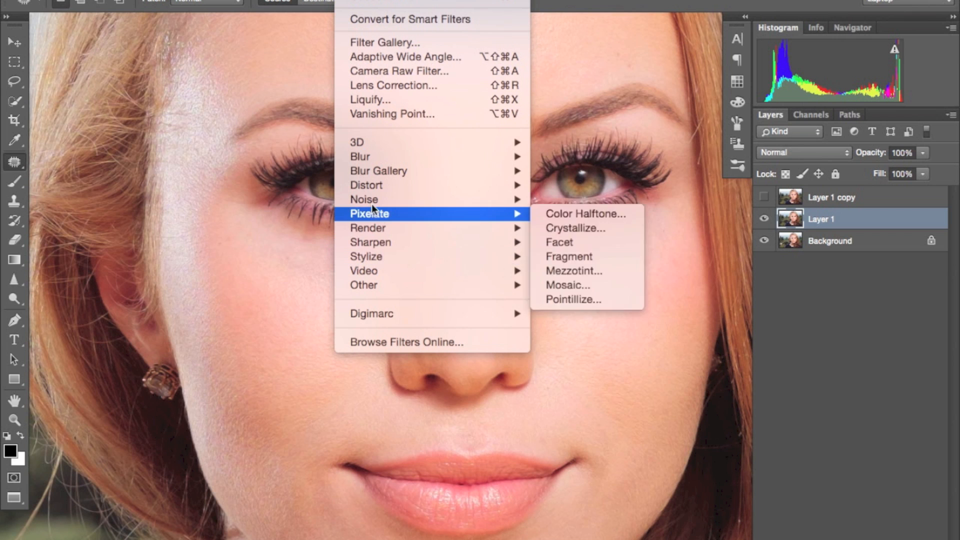
pyautogui.moveTo(376, 159)
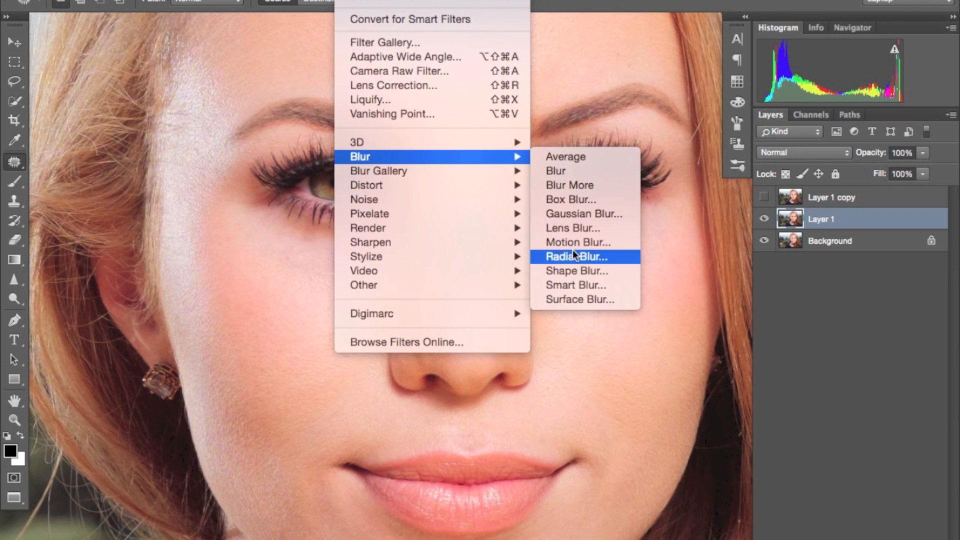
pyautogui.click(586, 214)
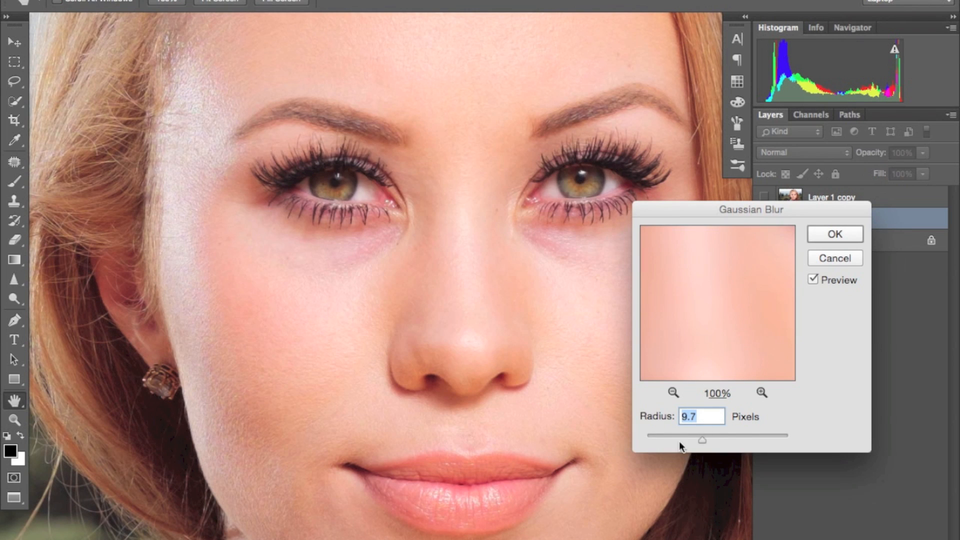
pyautogui.moveTo(703, 440); pyautogui.dragTo(697, 441)
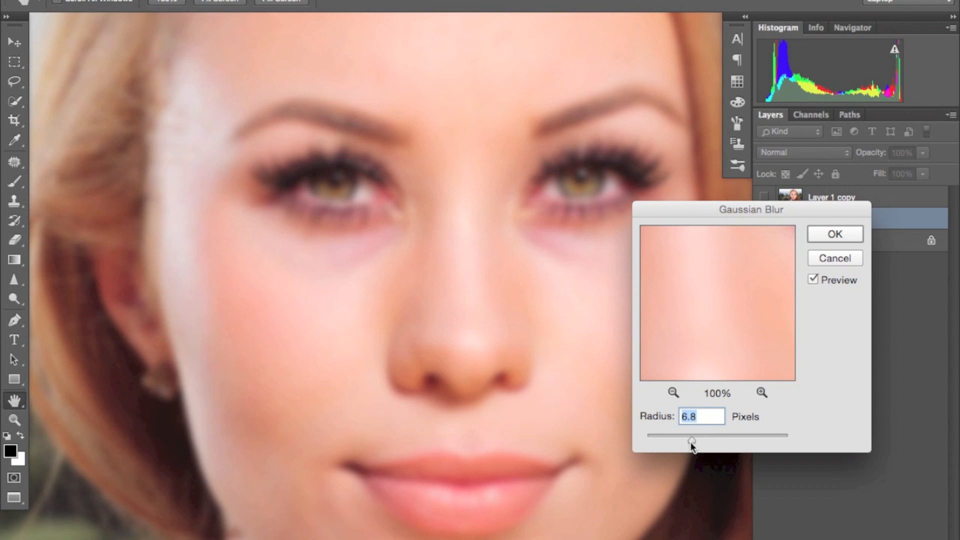
pyautogui.click(832, 233)
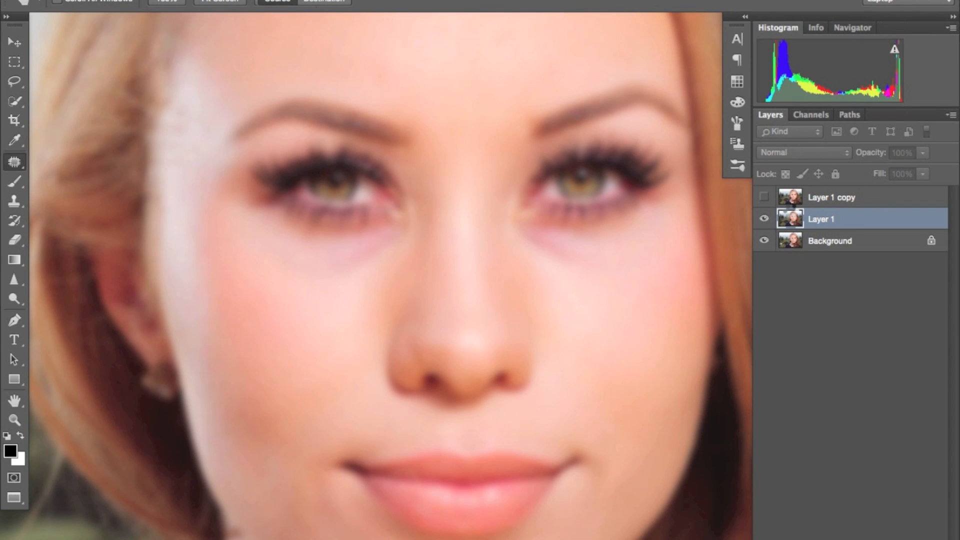
# Step: Make Layer 1 copy visible again, compare it with the blurred Layer 1 below, and leave the copy selected
pyautogui.click(792, 199)
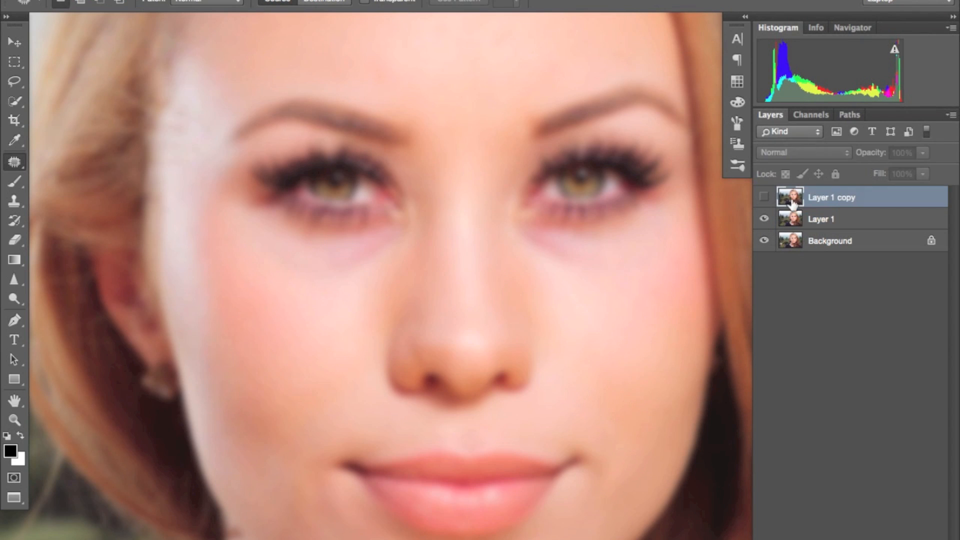
pyautogui.click(763, 196)
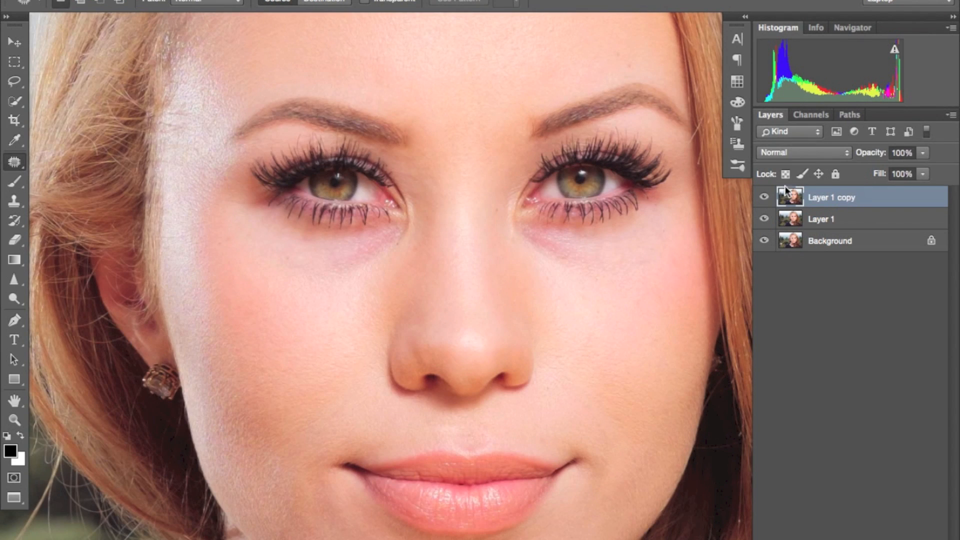
pyautogui.click(184, 0)
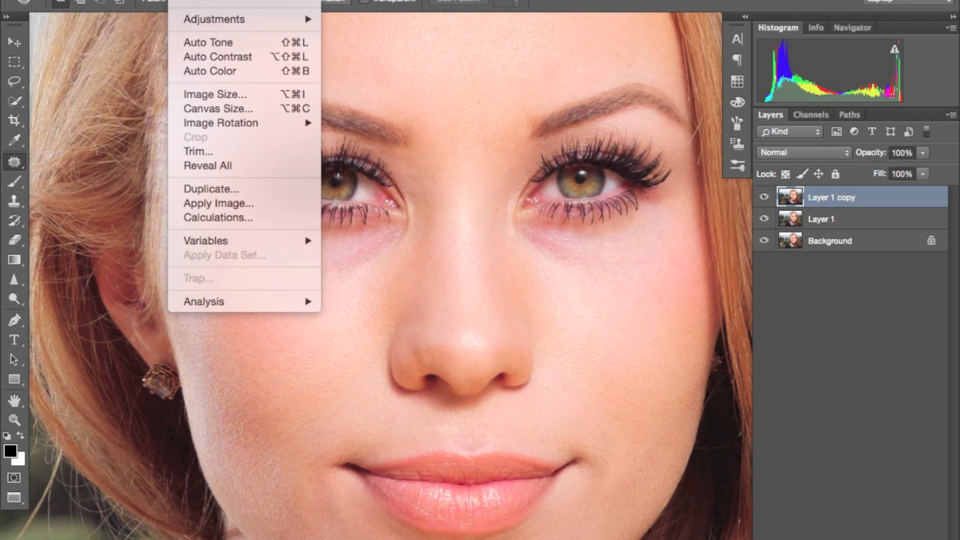
pyautogui.click(836, 215)
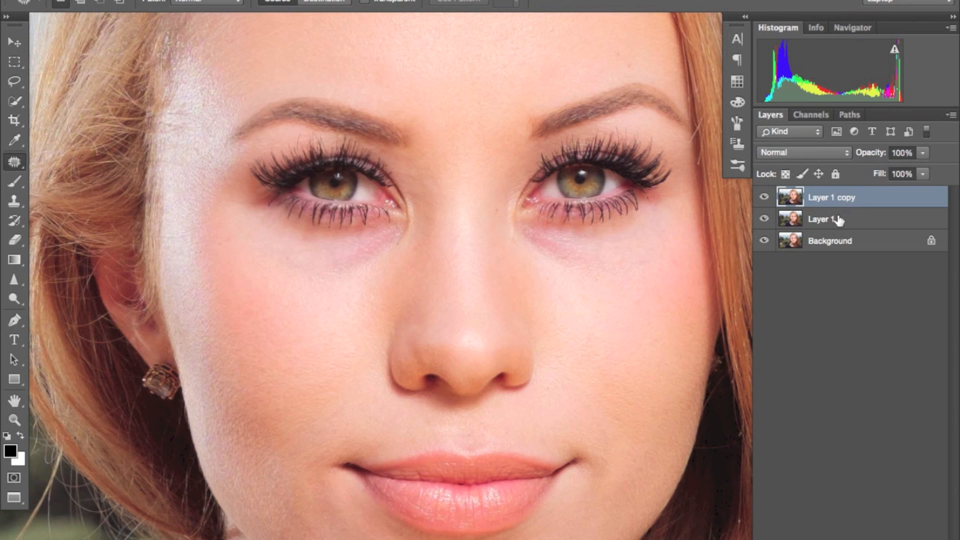
pyautogui.click(838, 220)
pyautogui.click(764, 197)
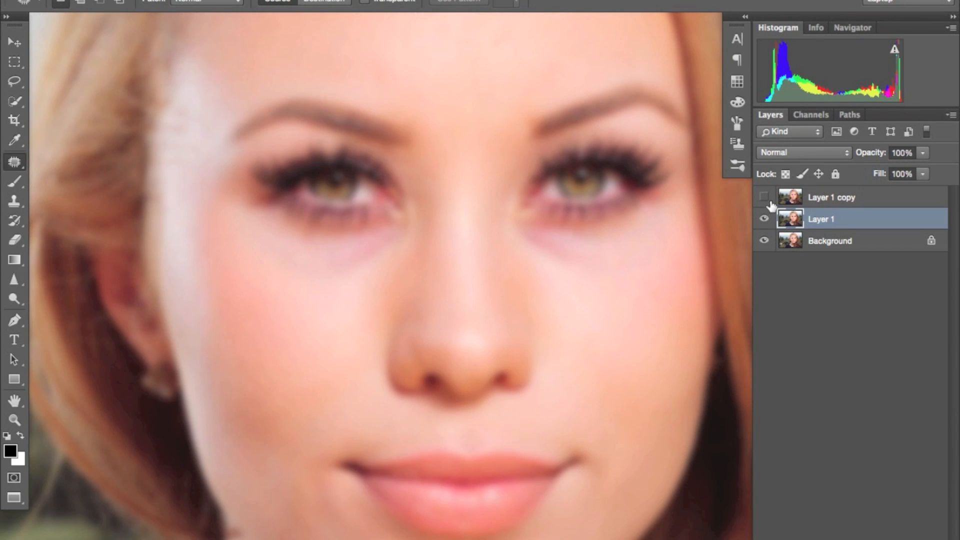
pyautogui.click(765, 198)
pyautogui.click(827, 202)
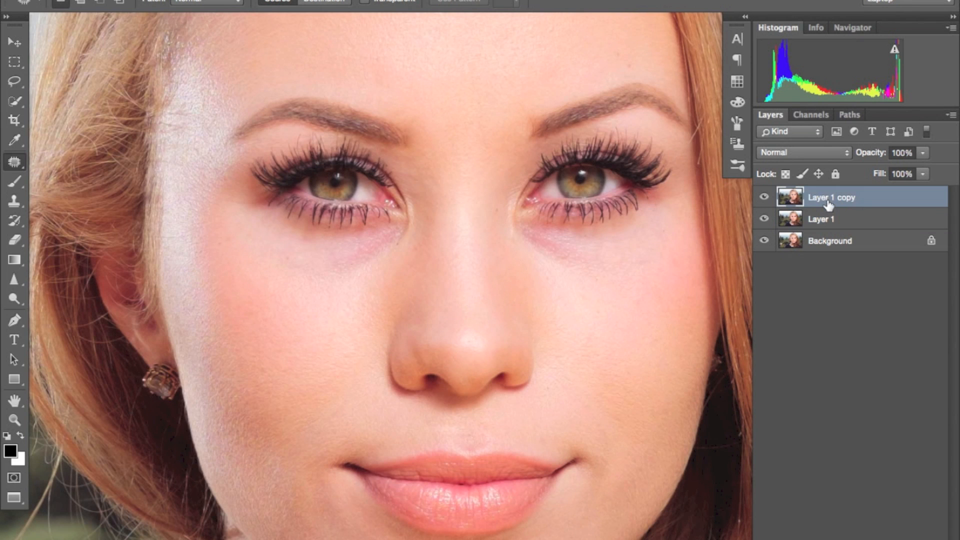
# Step: Use Apply Image on Layer 1 copy with Layer 1 as source, inverted RGB channel, Add blending, 100% opacity, scale 2 and offset 0
pyautogui.click(190, 4)
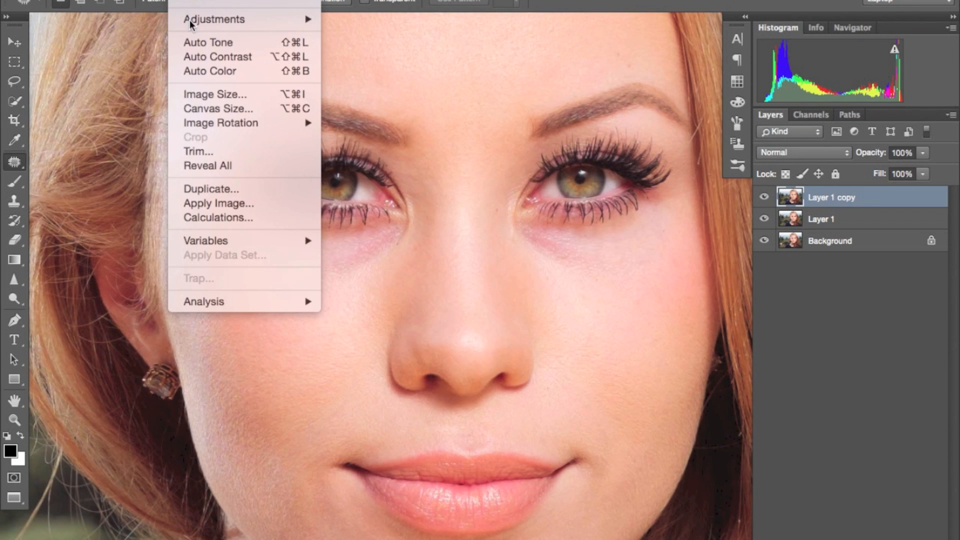
pyautogui.click(208, 201)
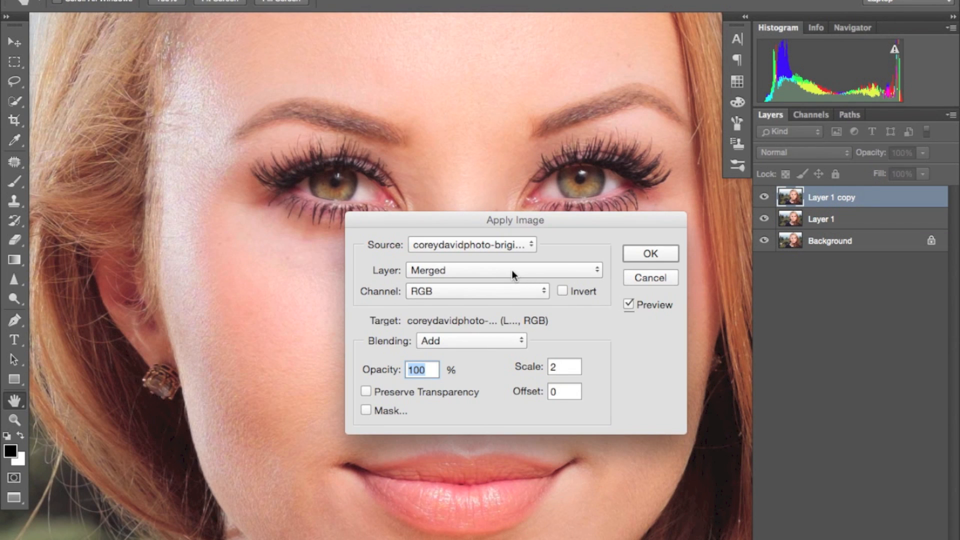
pyautogui.click(518, 268)
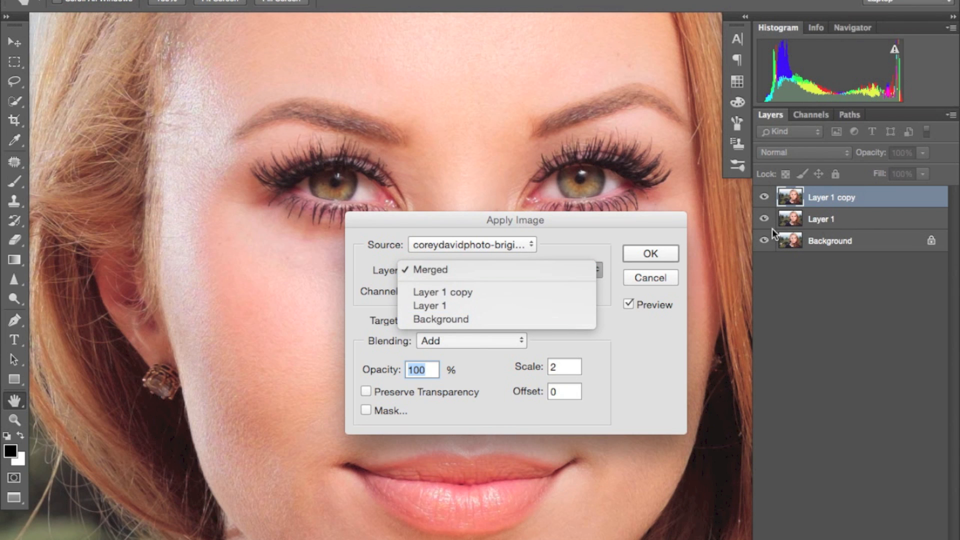
pyautogui.click(465, 304)
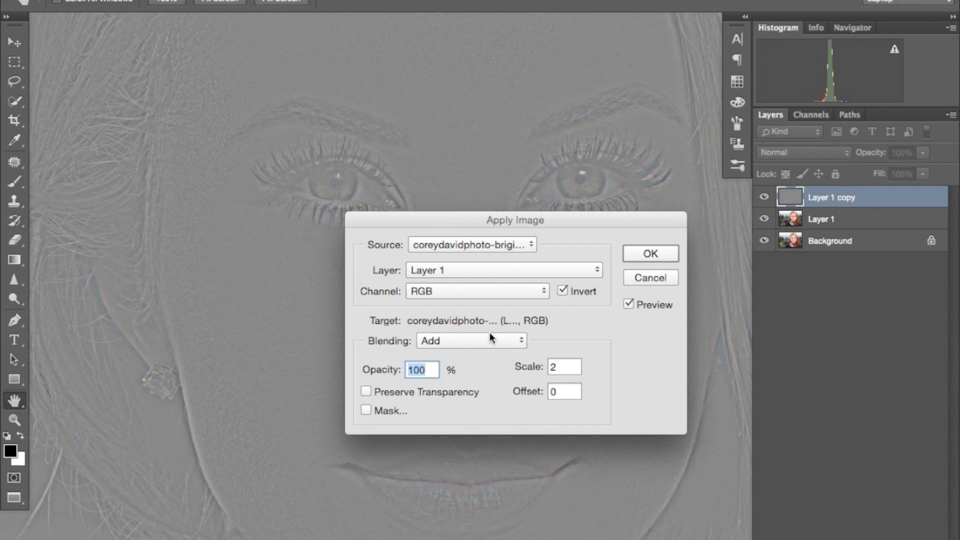
pyautogui.click(490, 338)
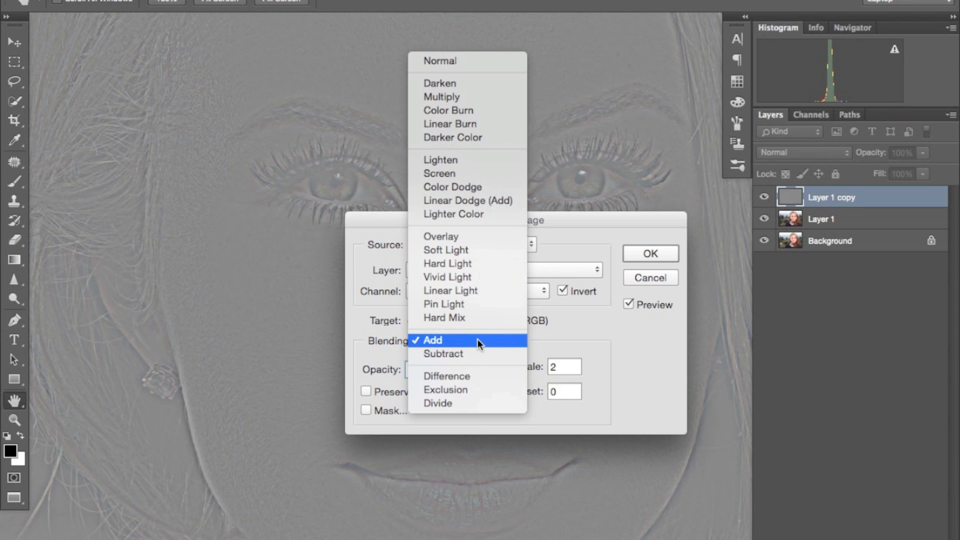
pyautogui.click(479, 340)
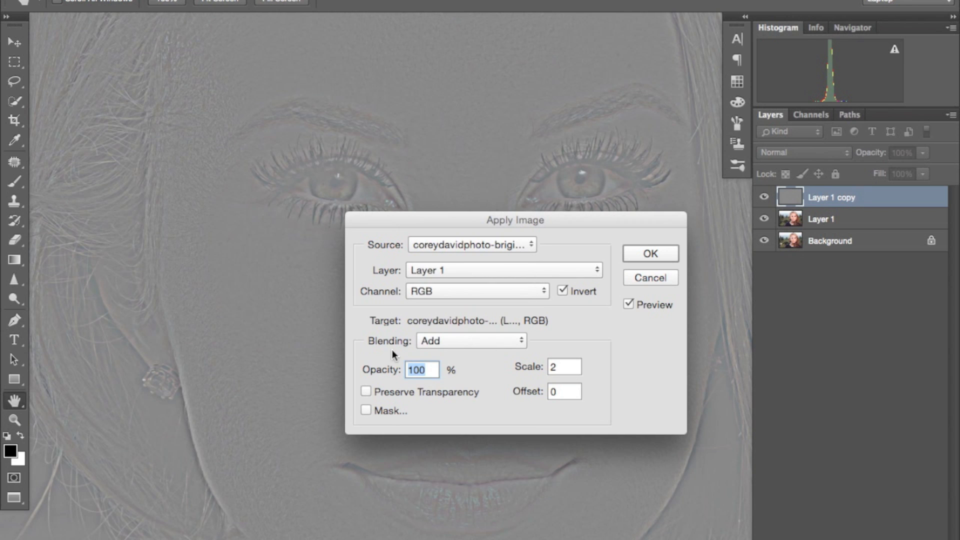
pyautogui.click(562, 366)
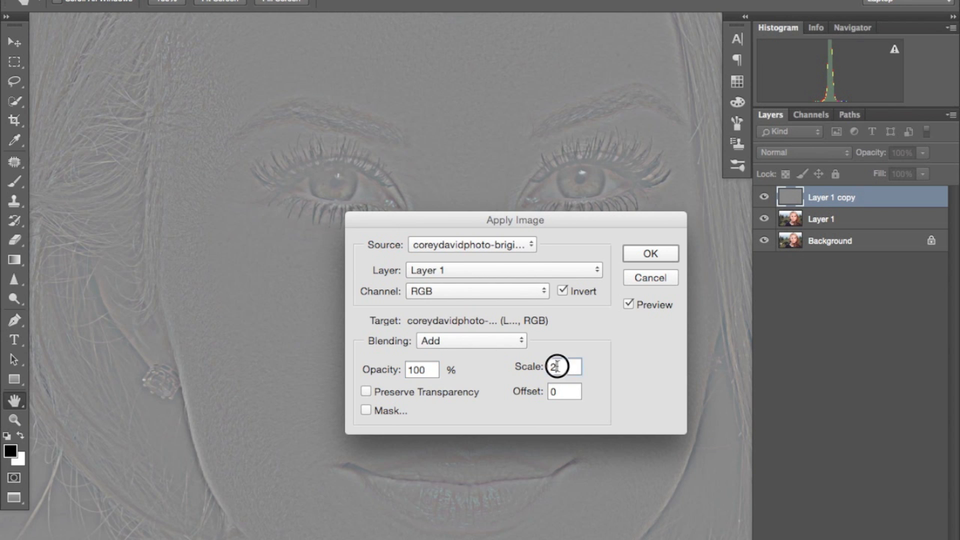
pyautogui.doubleClick(563, 367)
pyautogui.doubleClick(562, 367)
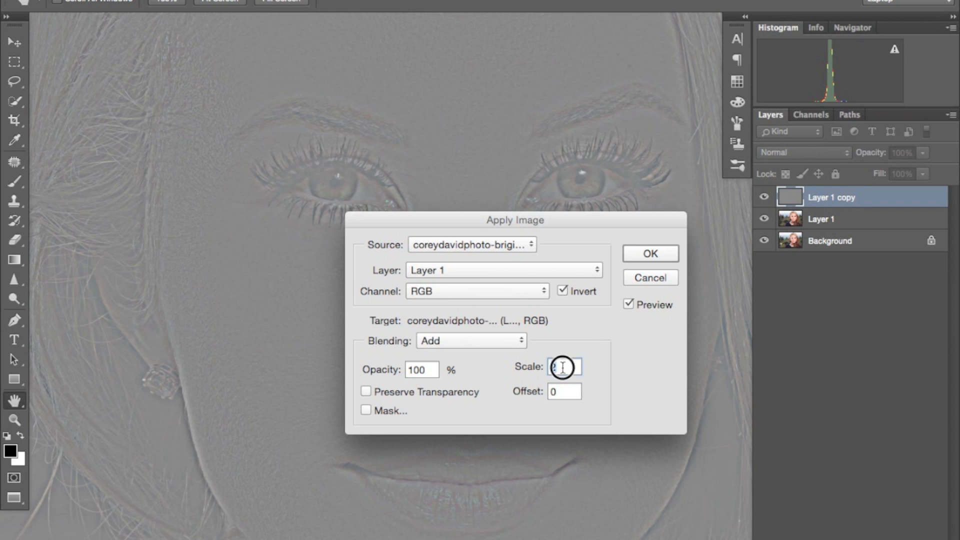
pyautogui.click(652, 253)
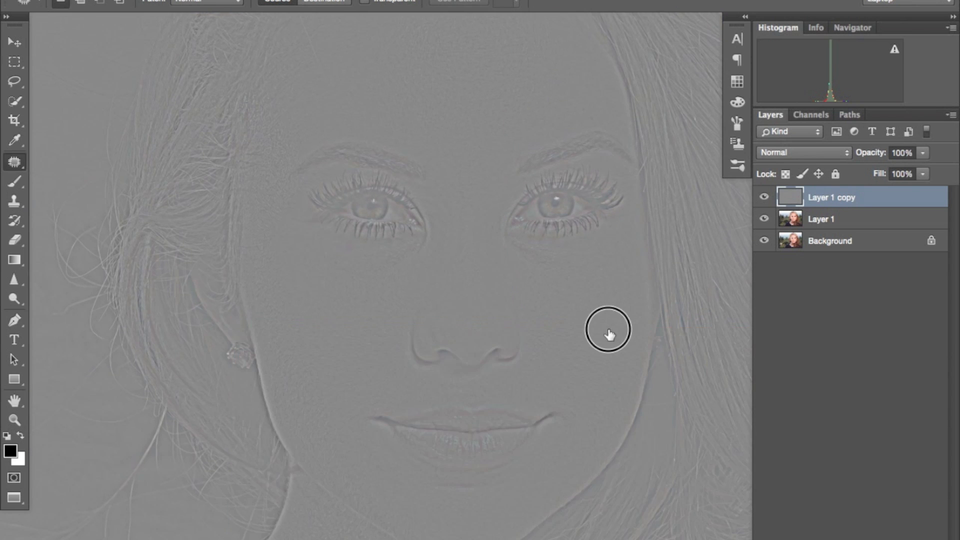
# Step: Set the blend mode of Layer 1 copy to Linear Light and compare the portrait with the layer hidden and shown
pyautogui.click(825, 152)
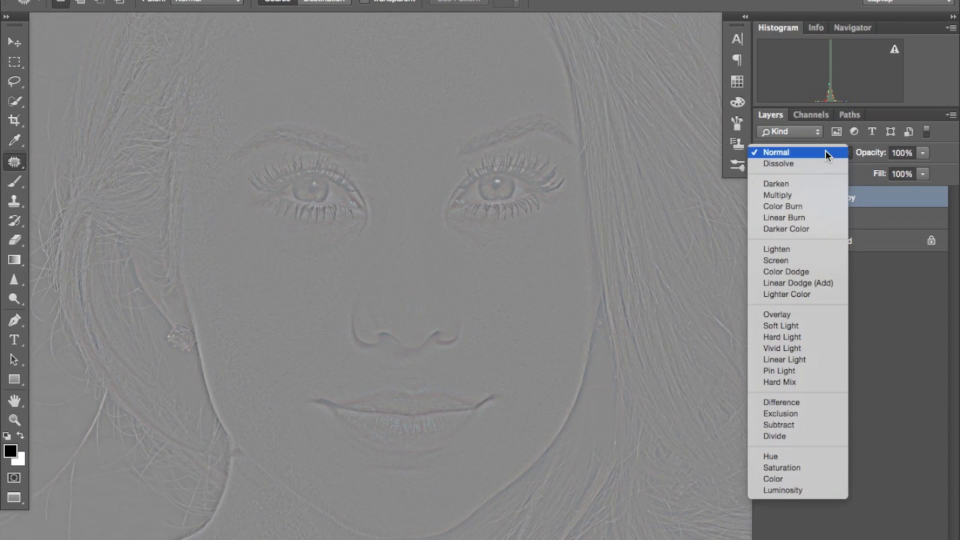
pyautogui.click(795, 360)
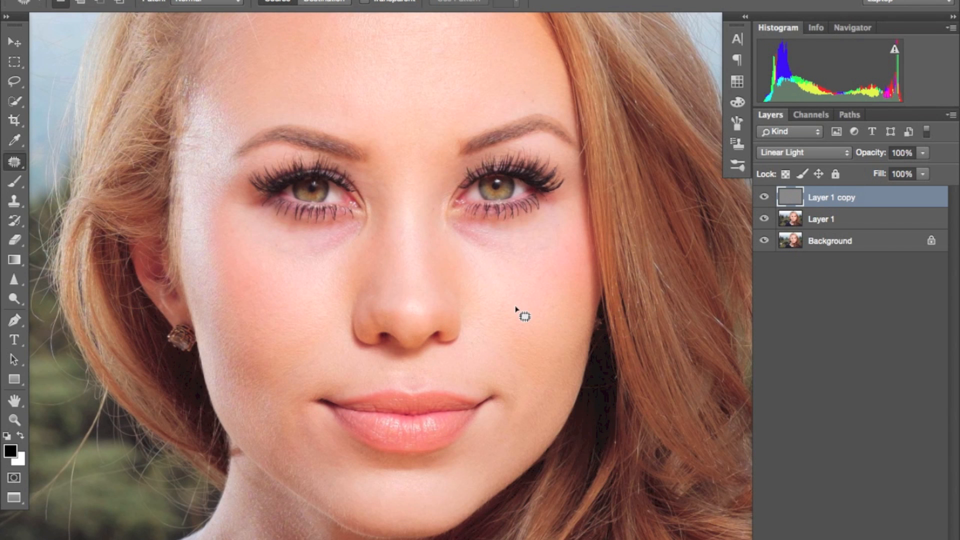
pyautogui.press('super+minus')
pyautogui.moveTo(441, 242); pyautogui.dragTo(460, 282)
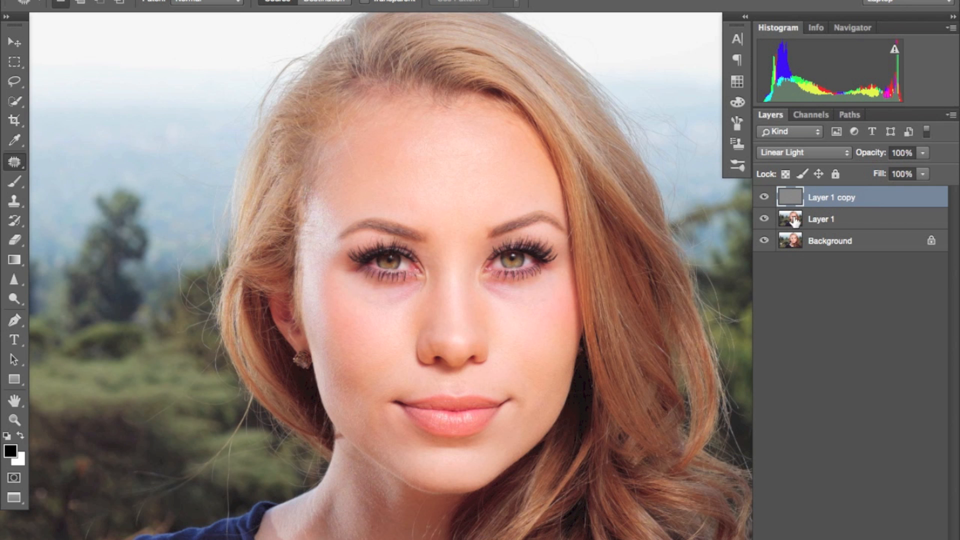
pyautogui.click(764, 197)
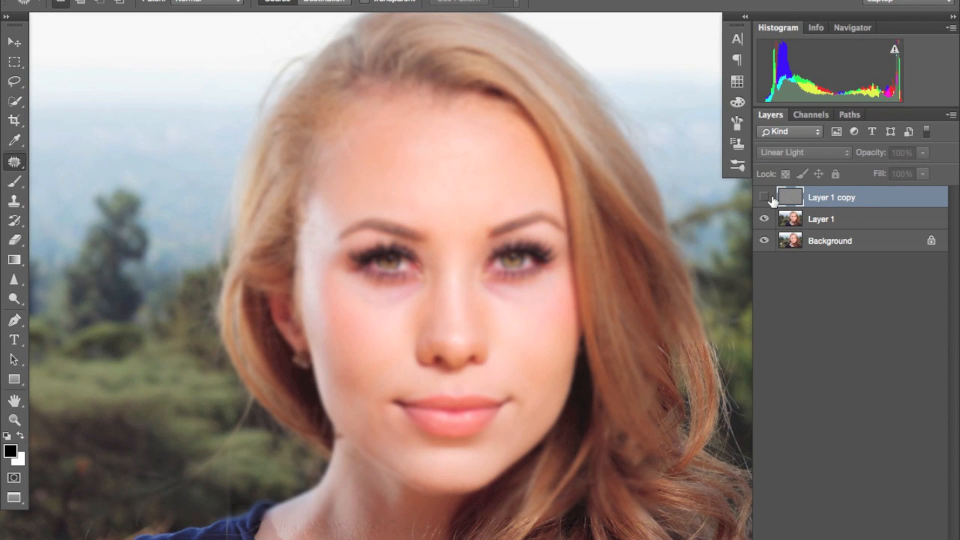
pyautogui.click(765, 198)
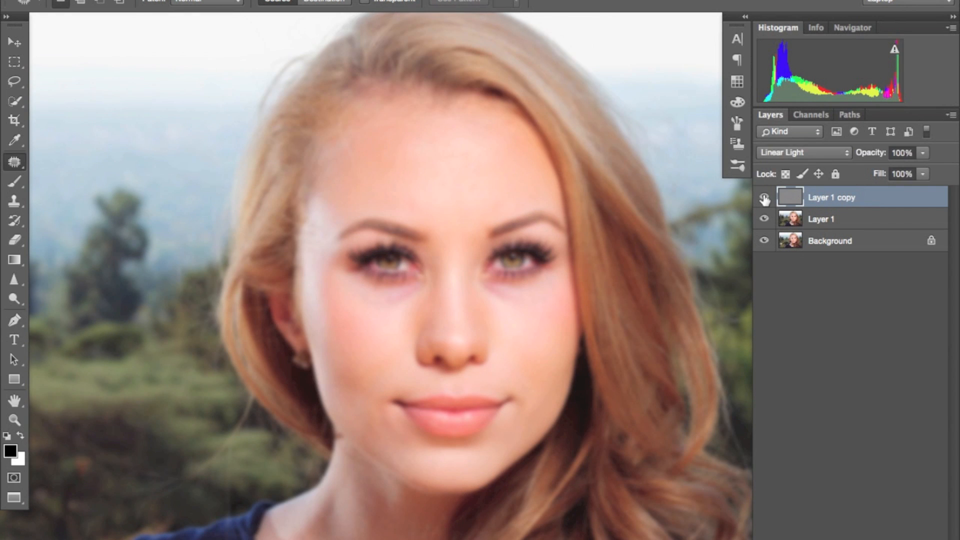
pyautogui.scroll(-1, 500, 300)
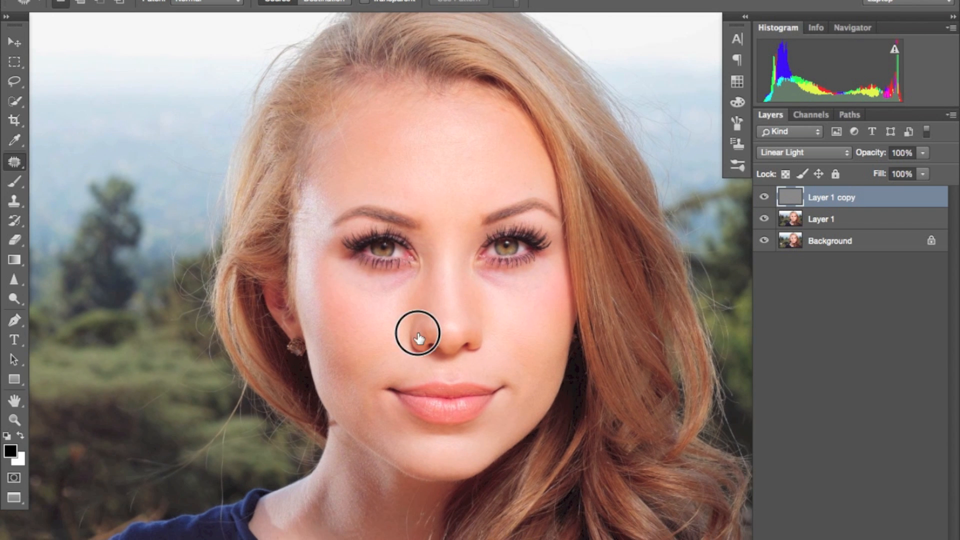
# Step: Compare the original Background alone with the full layer stack and select Layer 1 with all layers visible
pyautogui.click(763, 242)
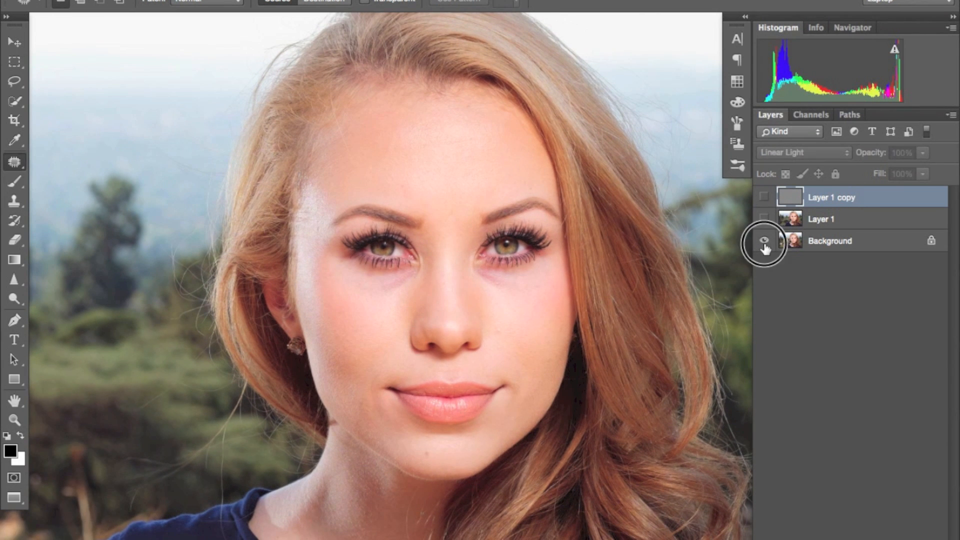
pyautogui.click(827, 223)
pyautogui.press('super+plus')
pyautogui.press('super+plus')
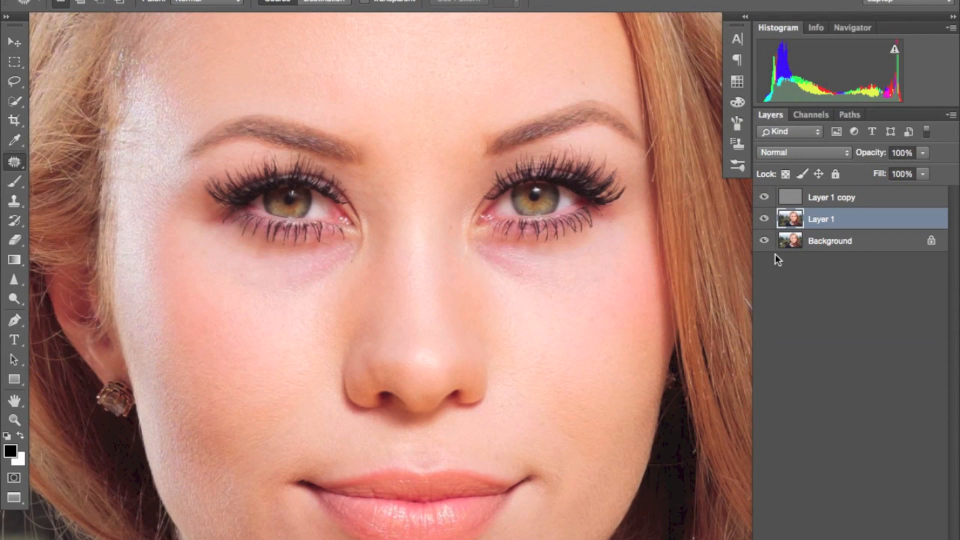
# Step: Add an empty layer directly above Layer 1 and choose the Brush tool with a very low flow
pyautogui.press('alt+shift+super+n')
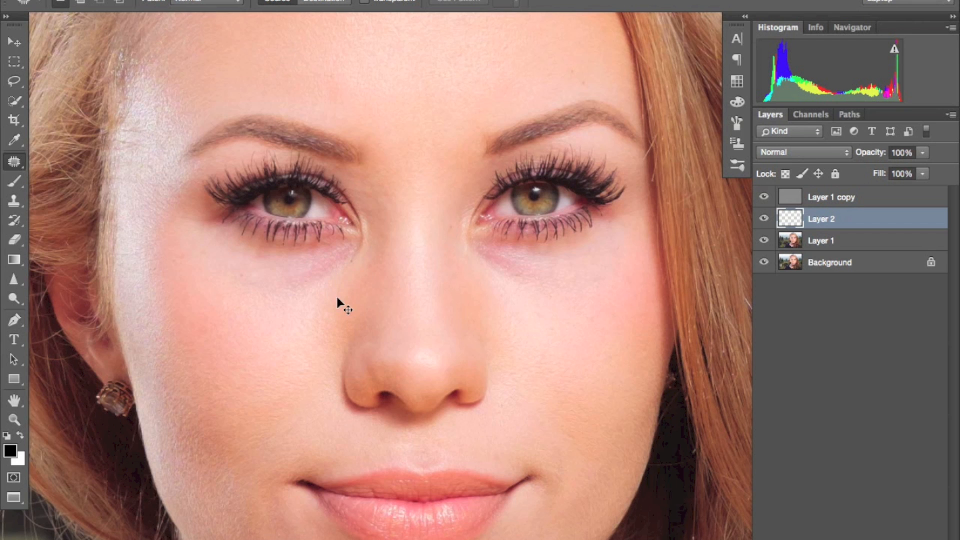
pyautogui.press('super+plus')
pyautogui.moveTo(280, 263); pyautogui.dragTo(385, 270)
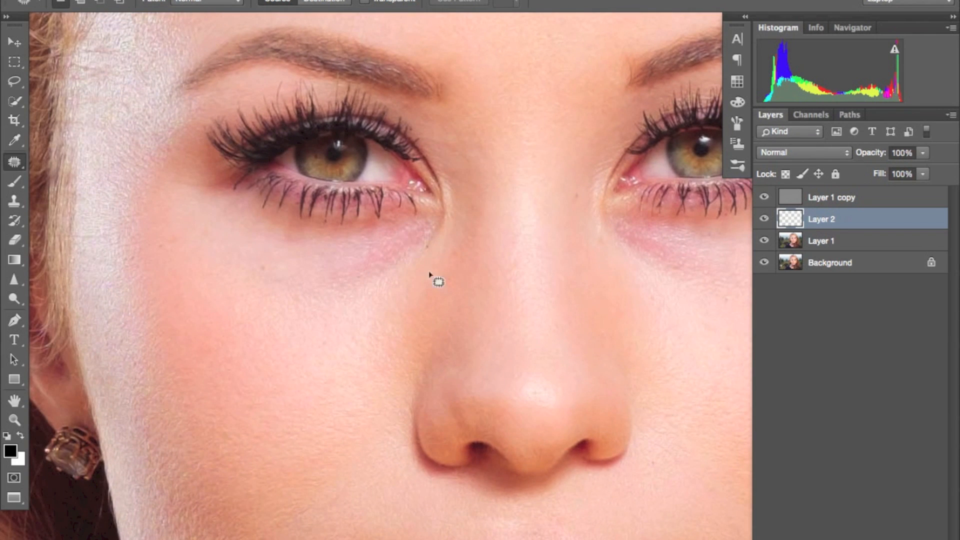
pyautogui.press('super+minus')
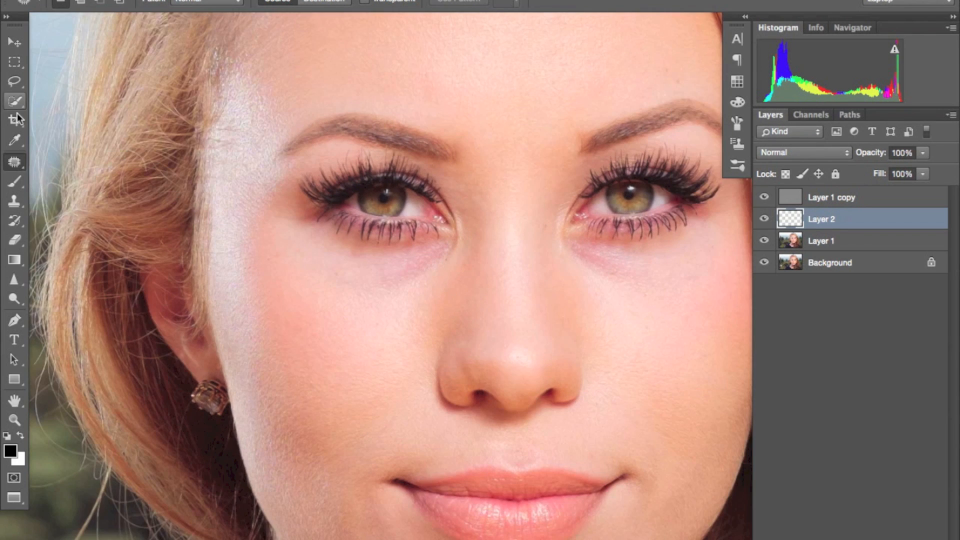
pyautogui.click(14, 182)
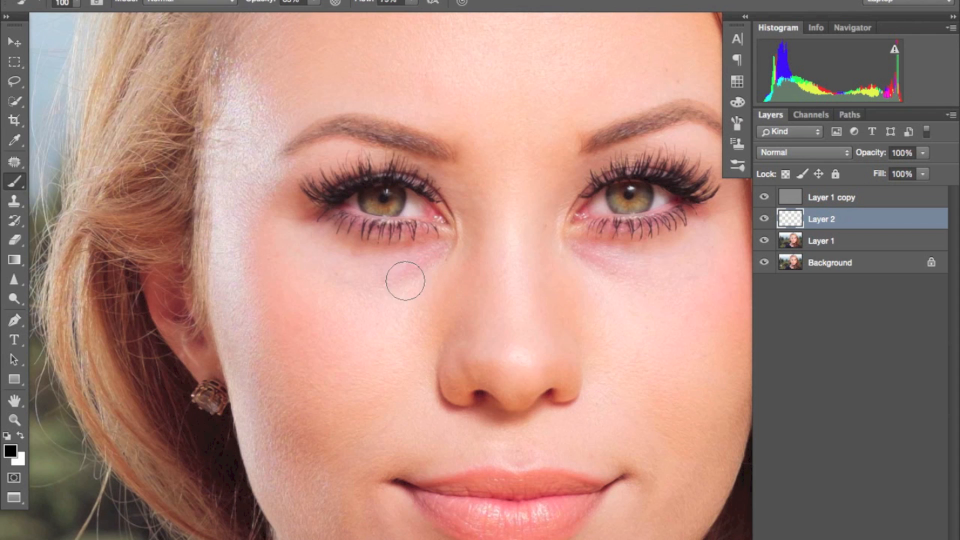
pyautogui.click(411, 2)
pyautogui.click(361, 16)
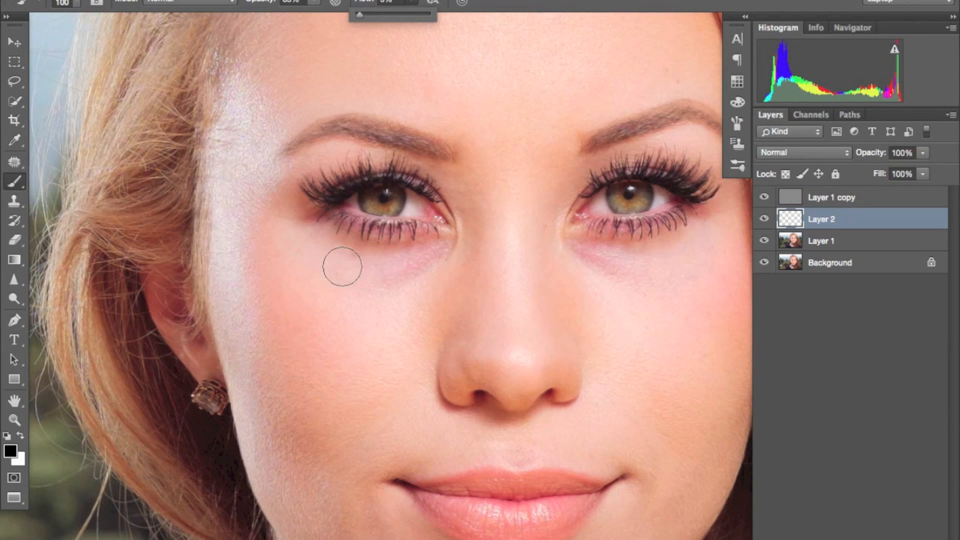
# Step: Set the brush size to 50, sample nearby light skin and paint over the dark circle under the eye on the earring side
pyautogui.press('[')
pyautogui.press('[')
pyautogui.press('[')
pyautogui.press('[')
pyautogui.press('[')
pyautogui.press(']')
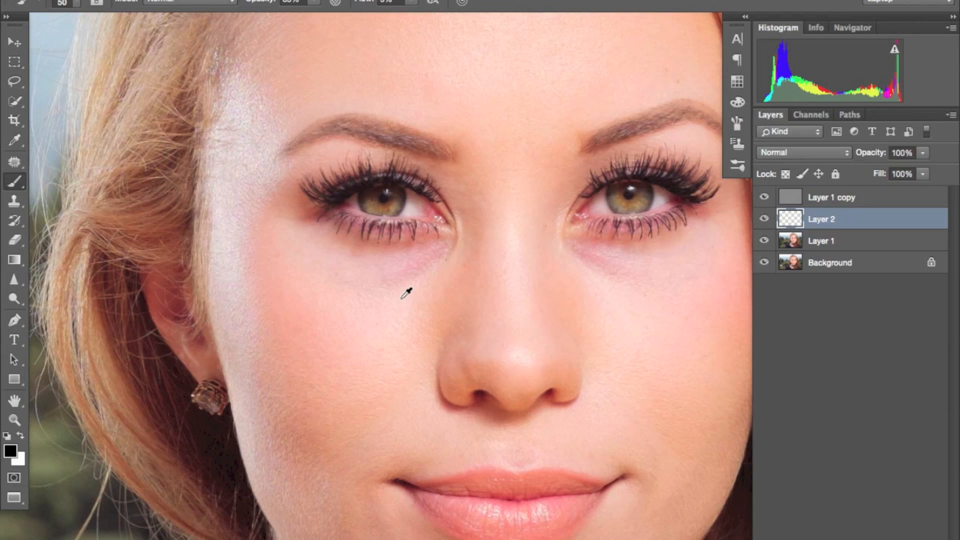
pyautogui.keyDown('alt'); pyautogui.click(398, 298); pyautogui.keyUp('alt')
pyautogui.moveTo(421, 263)
pyautogui.mouseDown()
pyautogui.moveTo(397, 274)
pyautogui.moveTo(448, 254)
pyautogui.moveTo(372, 290)
pyautogui.moveTo(387, 288)
pyautogui.moveTo(439, 259)
pyautogui.moveTo(372, 275)
pyautogui.moveTo(361, 296)
pyautogui.moveTo(336, 294)
pyautogui.moveTo(384, 289)
pyautogui.moveTo(343, 272)
pyautogui.moveTo(381, 273)
pyautogui.moveTo(440, 253)
pyautogui.mouseUp()
pyautogui.press('space')
pyautogui.moveTo(640, 321); pyautogui.dragTo(482, 315)
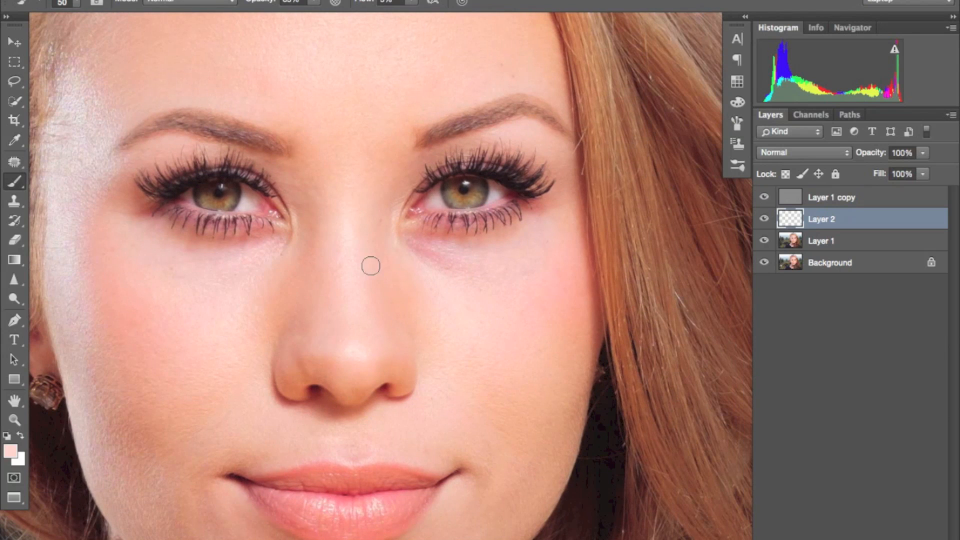
pyautogui.moveTo(241, 265)
pyautogui.mouseDown()
pyautogui.moveTo(267, 258)
pyautogui.moveTo(202, 278)
pyautogui.moveTo(286, 242)
pyautogui.moveTo(255, 257)
pyautogui.mouseUp()
# Step: Sample the skin below the other eye and paint over its dark circle on Layer 2
pyautogui.moveTo(520, 277); pyautogui.dragTo(452, 300)
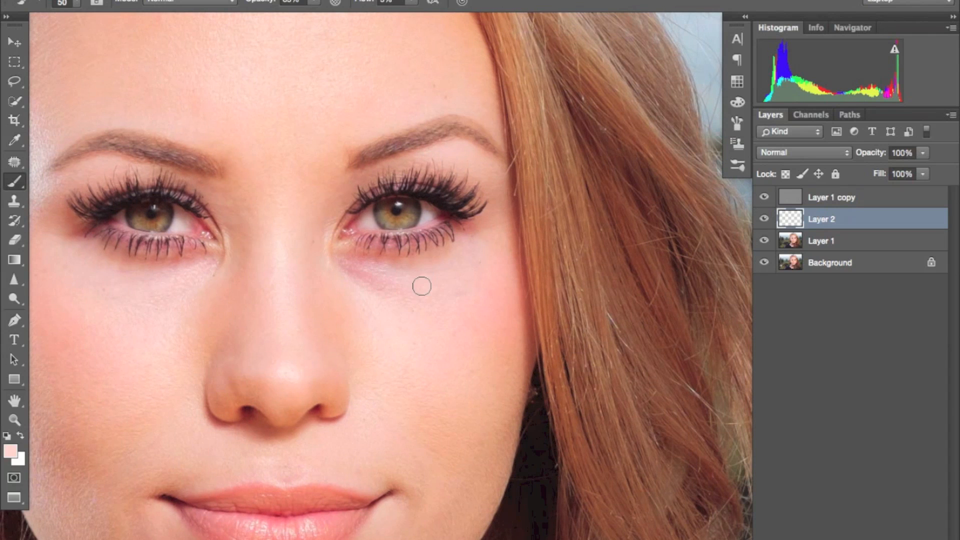
pyautogui.keyDown('alt'); pyautogui.click(373, 299); pyautogui.keyUp('alt')
pyautogui.moveTo(387, 286)
pyautogui.mouseDown()
pyautogui.moveTo(339, 267)
pyautogui.moveTo(384, 279)
pyautogui.moveTo(334, 273)
pyautogui.moveTo(332, 264)
pyautogui.moveTo(384, 281)
pyautogui.moveTo(429, 321)
pyautogui.moveTo(426, 308)
pyautogui.moveTo(338, 260)
pyautogui.moveTo(377, 285)
pyautogui.moveTo(362, 283)
pyautogui.moveTo(386, 308)
pyautogui.moveTo(360, 277)
pyautogui.moveTo(420, 270)
pyautogui.moveTo(369, 267)
pyautogui.moveTo(492, 276)
pyautogui.mouseUp()
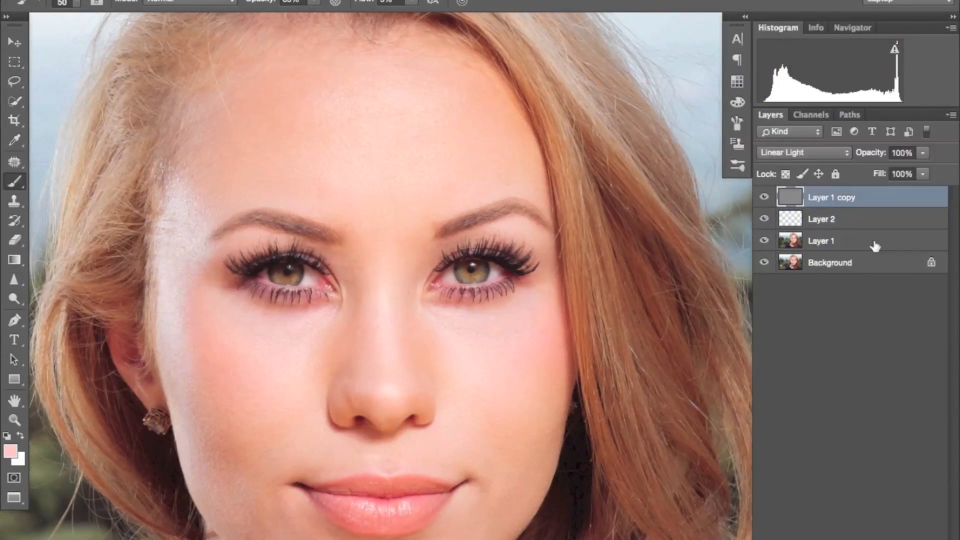
# Step: Merge Layer 1, Layer 2 and Layer 1 copy into one layer above the Background
pyautogui.keyDown('shift'); pyautogui.click(820, 240); pyautogui.keyUp('shift')
pyautogui.hotkey('ctrl', 'e')
pyautogui.moveTo(524, 272); pyautogui.dragTo(386, 231)
pyautogui.moveTo(524, 220); pyautogui.dragTo(500, 256)
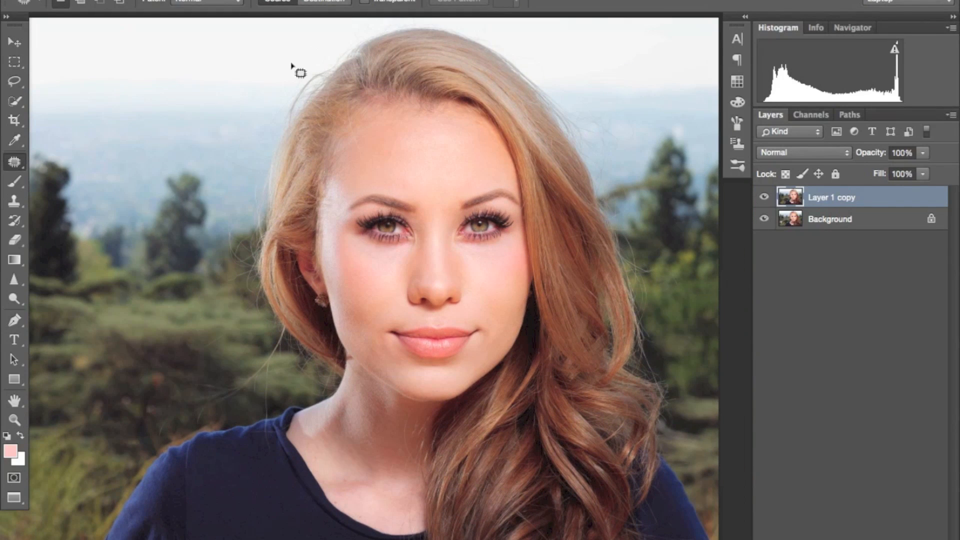
pyautogui.moveTo(444, 344); pyautogui.dragTo(411, 315)
pyautogui.press('super+plus')
pyautogui.moveTo(396, 240); pyautogui.dragTo(434, 268)
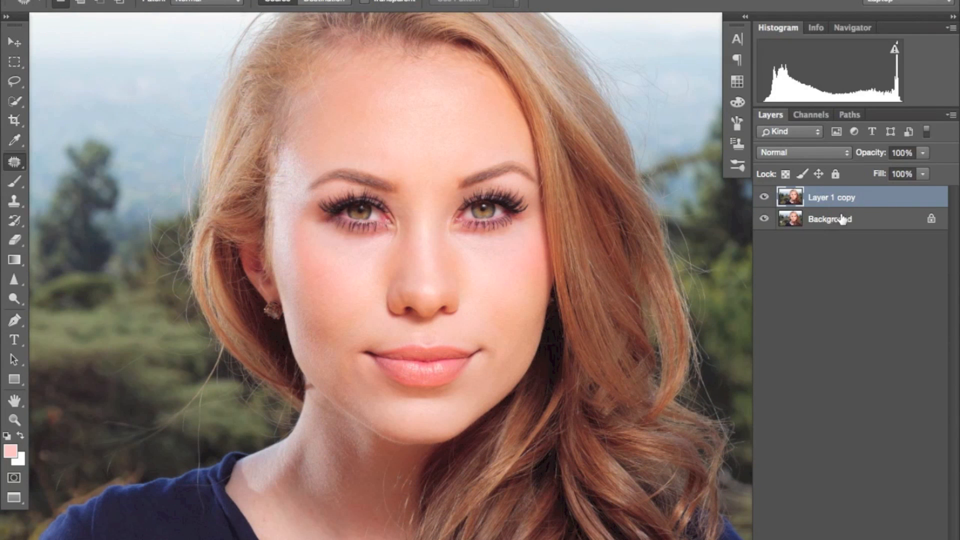
# Step: Duplicate the merged Layer 1 copy, then hide and show the duplicate to check it
pyautogui.press('super+j')
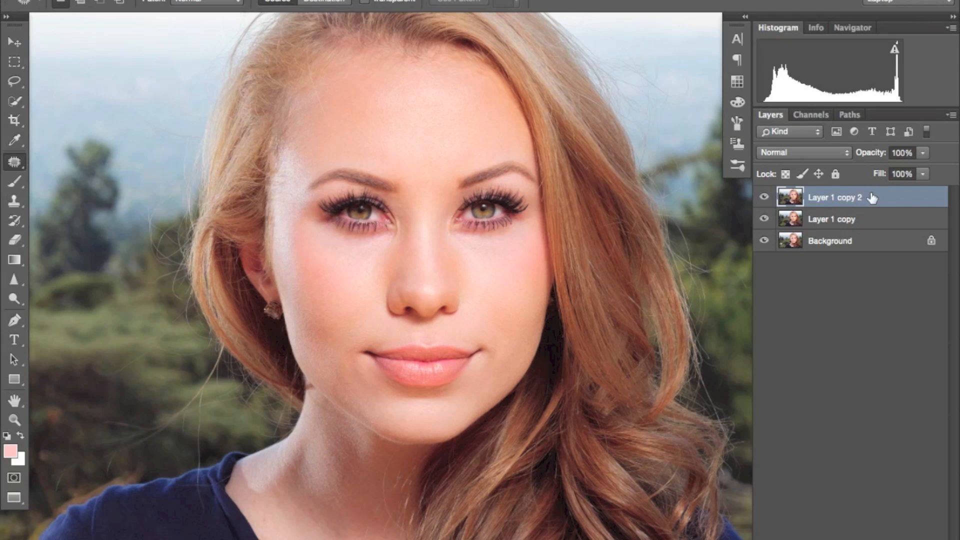
pyautogui.moveTo(582, 200); pyautogui.dragTo(567, 214)
pyautogui.click(765, 198)
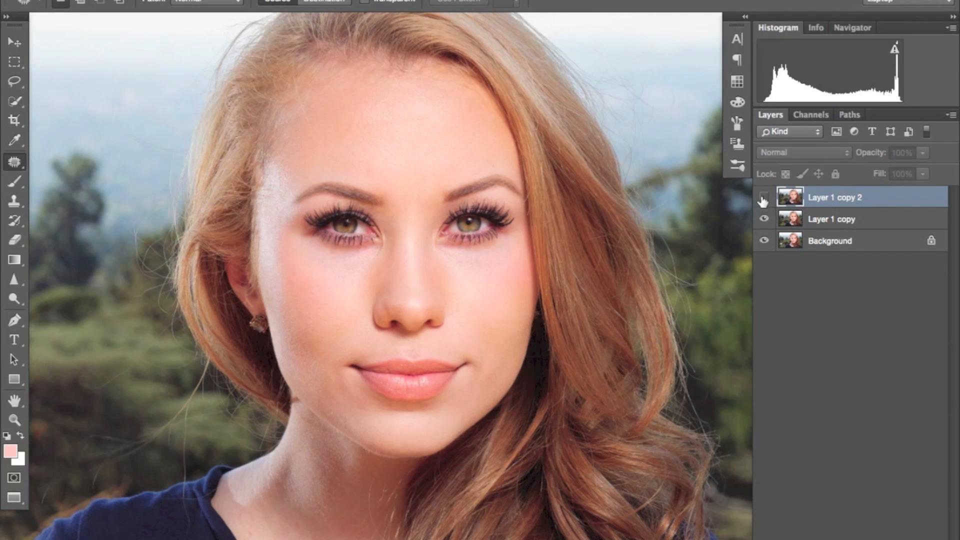
pyautogui.click(761, 198)
pyautogui.moveTo(583, 226); pyautogui.dragTo(626, 311)
pyautogui.moveTo(450, 284); pyautogui.dragTo(550, 247)
# Step: Use the Clone Stamp at size 40 to cover the dark strand where the jaw meets the neck
pyautogui.press('super+equal')
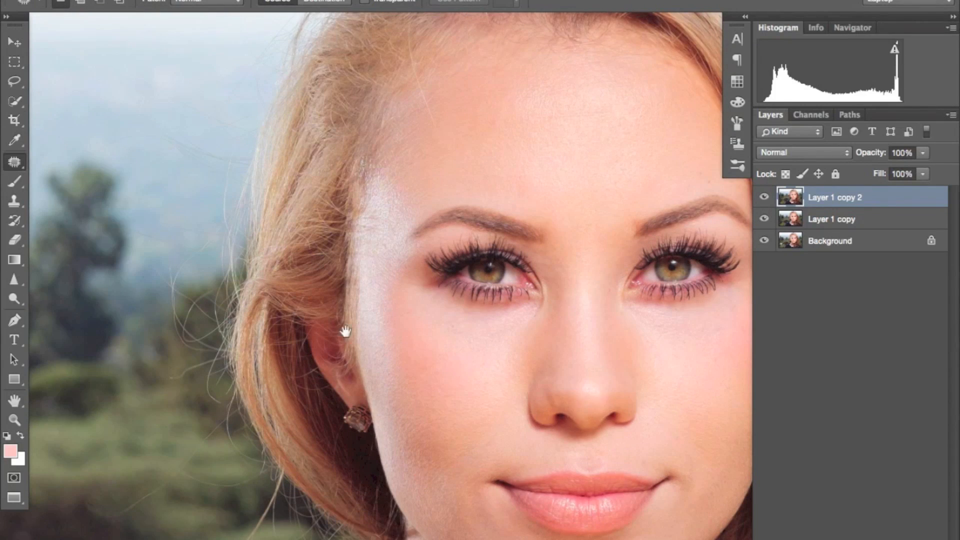
pyautogui.moveTo(346, 331); pyautogui.dragTo(402, 260)
pyautogui.moveTo(411, 301); pyautogui.dragTo(392, 262)
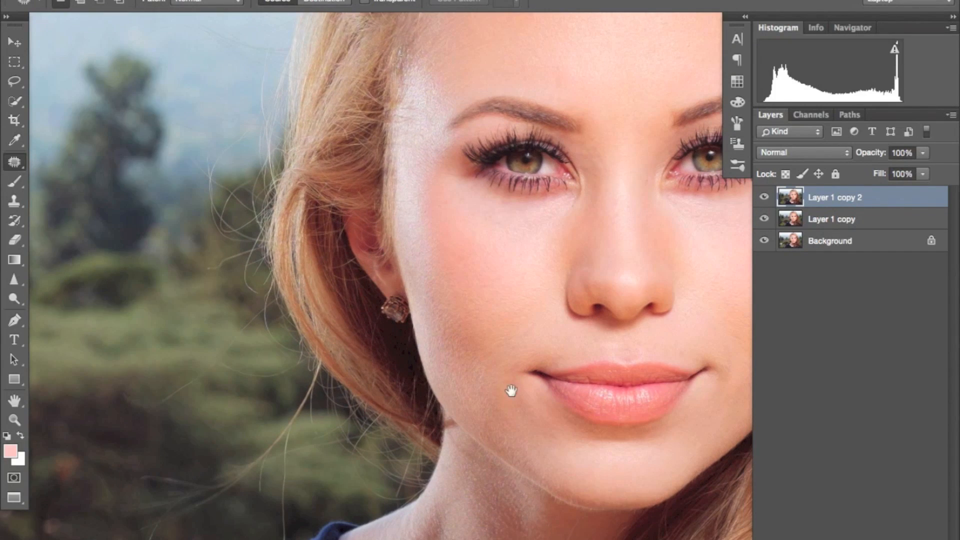
pyautogui.moveTo(482, 373); pyautogui.dragTo(438, 307)
pyautogui.press('super+equal')
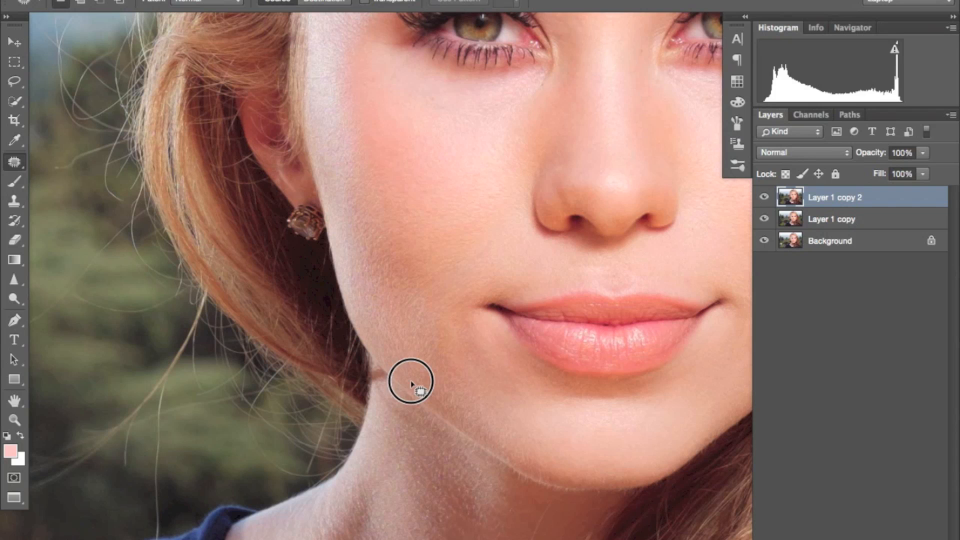
pyautogui.moveTo(410, 382); pyautogui.dragTo(435, 400)
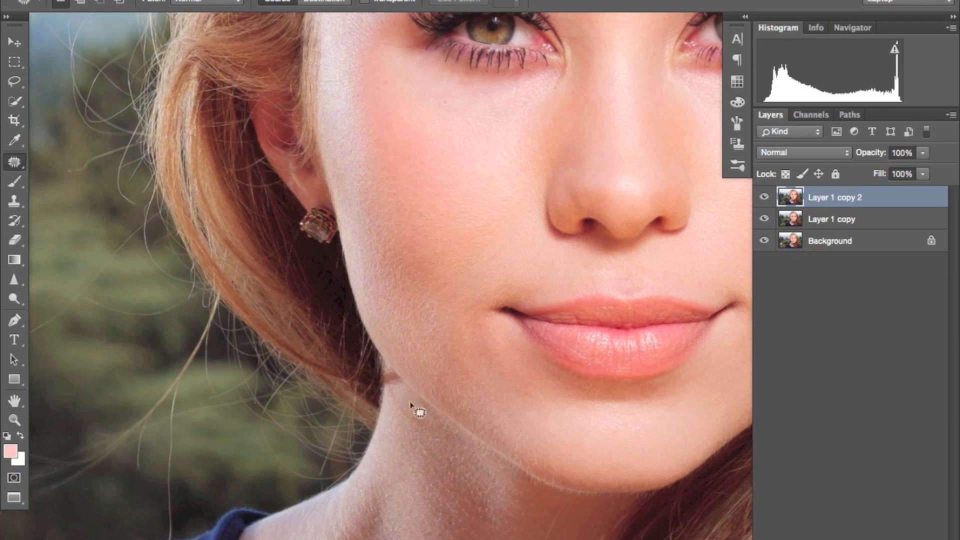
pyautogui.click(14, 200)
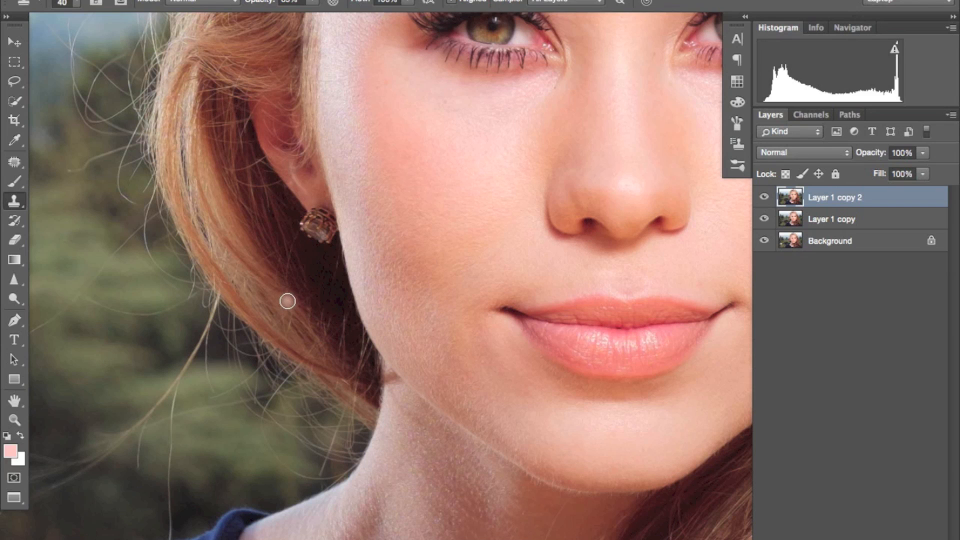
pyautogui.moveTo(396, 378); pyautogui.dragTo(391, 379)
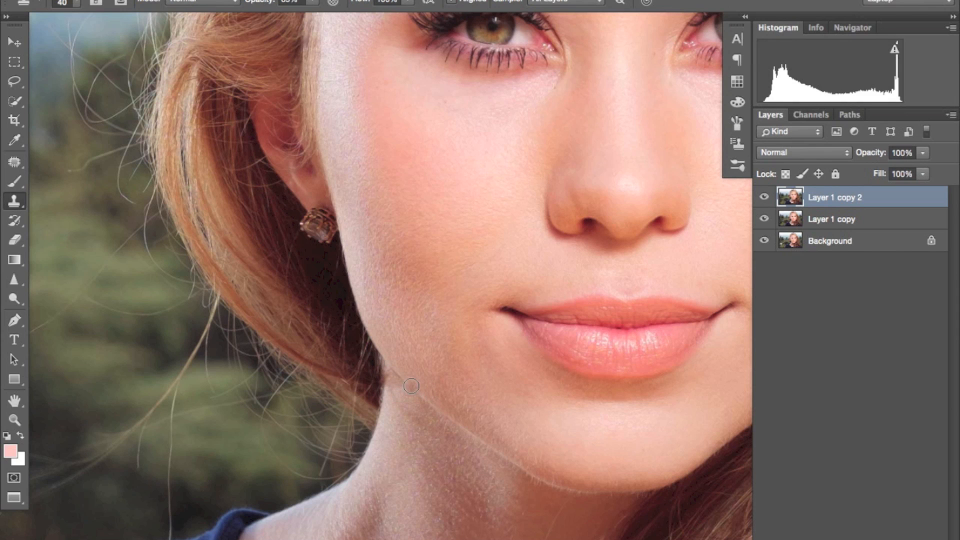
# Step: Clean up the remaining jaw and neck edge beside the hair with freshly sampled skin, enlarging the Clone Stamp to 60
pyautogui.rightClick(410, 386)
pyautogui.click(400, 377)
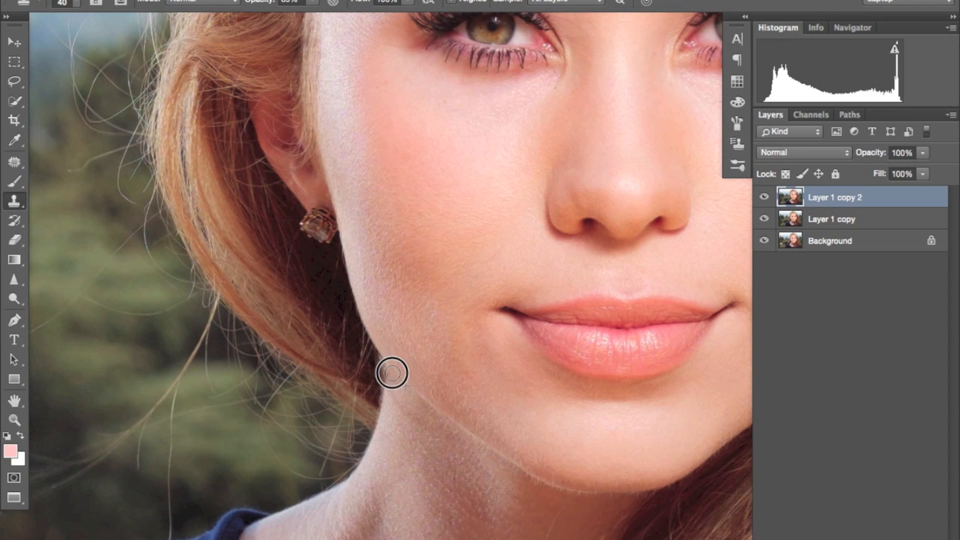
pyautogui.keyDown('alt'); pyautogui.click(404, 387); pyautogui.keyUp('alt')
pyautogui.moveTo(401, 390); pyautogui.dragTo(425, 444)
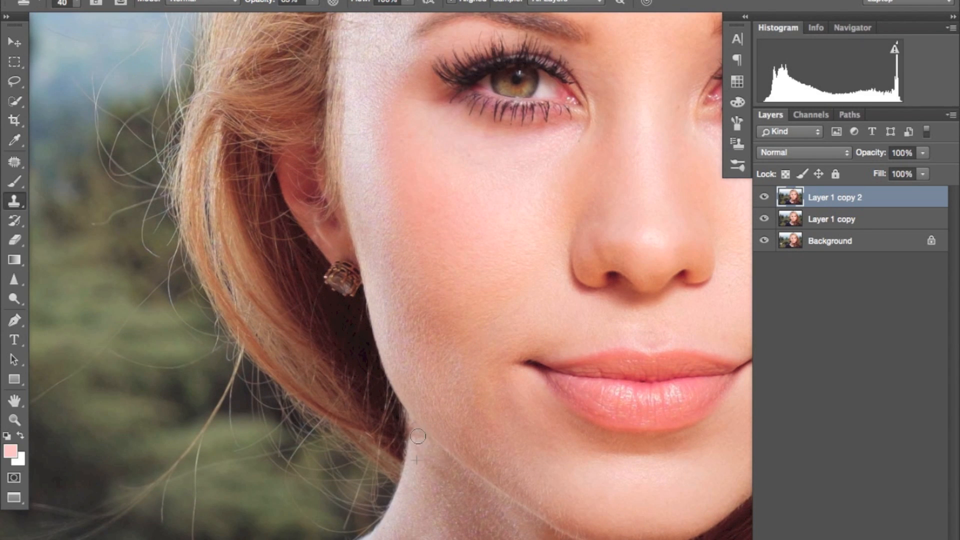
pyautogui.scroll(-5, 450, 319)
pyautogui.press(']')
pyautogui.press(']')
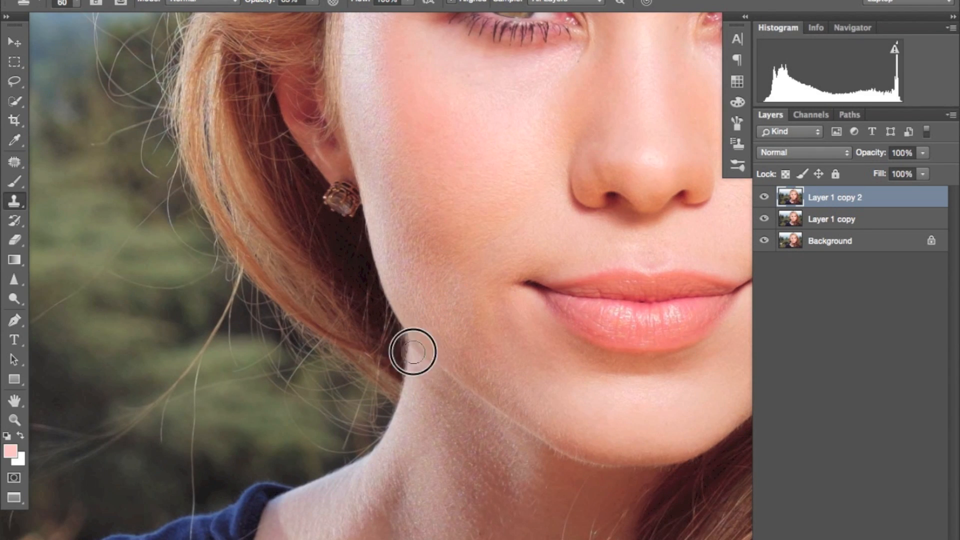
pyautogui.press('super+minus')
pyautogui.press('super+plus')
pyautogui.press('super+plus')
pyautogui.moveTo(356, 242); pyautogui.dragTo(376, 266)
pyautogui.press('l')
pyautogui.moveTo(284, 85)
pyautogui.mouseDown()
pyautogui.moveTo(281, 192)
pyautogui.moveTo(284, 86)
pyautogui.mouseUp()
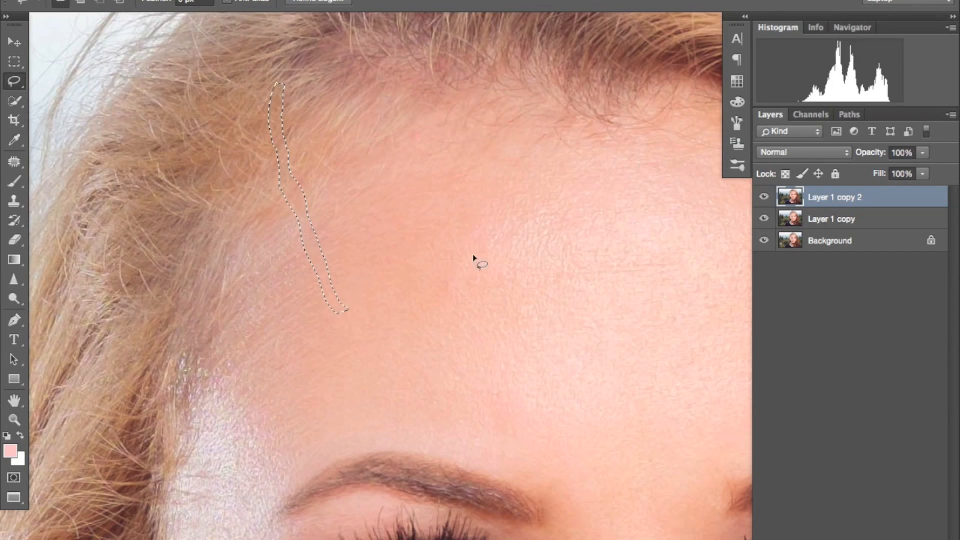
pyautogui.press('super+d')
# Step: Patch the stray hairs over the green bushes beside the hair's outer edge with clean background, and deselect
pyautogui.press('super+minus')
pyautogui.press('super+minus')
pyautogui.moveTo(525, 332); pyautogui.dragTo(666, 92)
pyautogui.moveTo(450, 350); pyautogui.dragTo(563, 305)
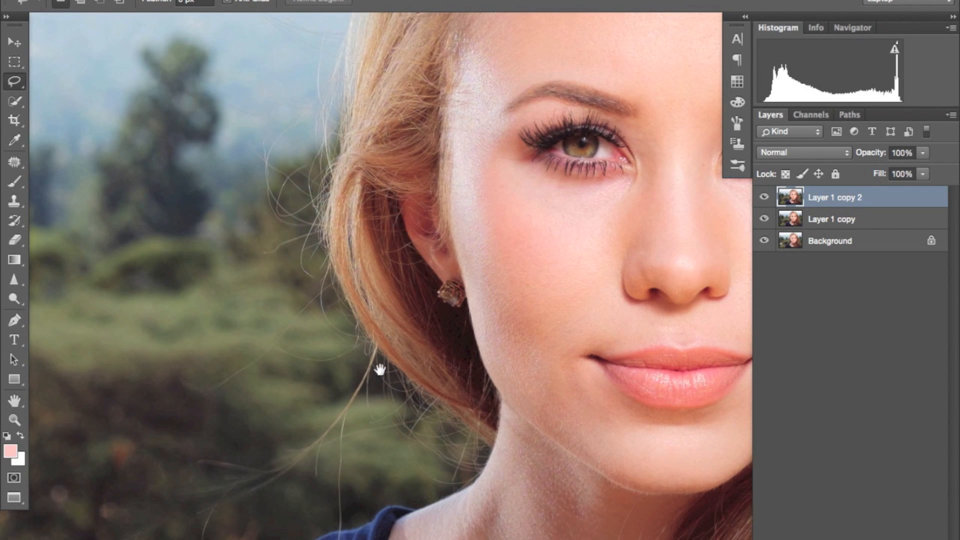
pyautogui.moveTo(304, 203)
pyautogui.mouseDown()
pyautogui.moveTo(321, 279)
pyautogui.moveTo(404, 312)
pyautogui.moveTo(475, 316)
pyautogui.mouseUp()
pyautogui.moveTo(515, 352)
pyautogui.mouseDown()
pyautogui.moveTo(450, 390)
pyautogui.moveTo(438, 350)
pyautogui.mouseUp()
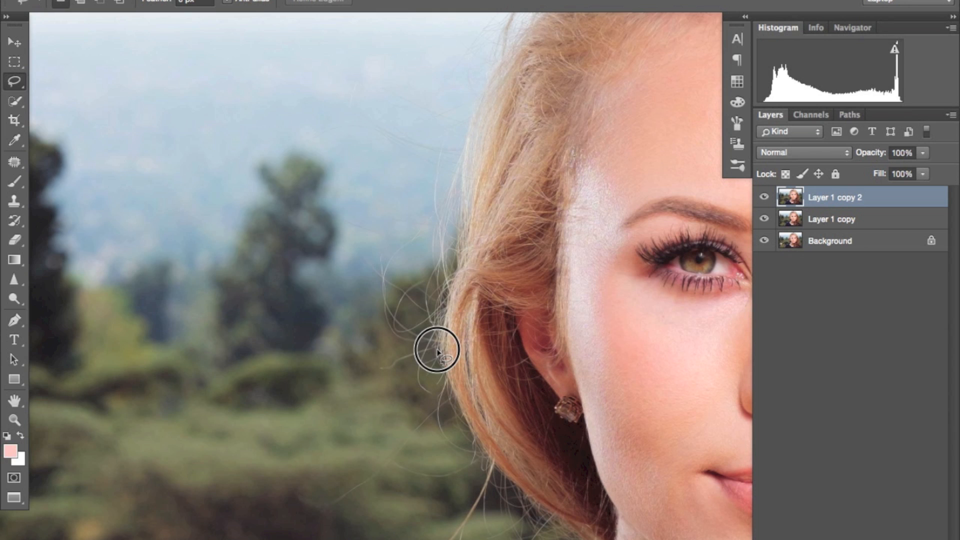
pyautogui.click(7, 162)
pyautogui.scroll(-3, 509, 388)
pyautogui.moveTo(464, 383); pyautogui.dragTo(390, 353)
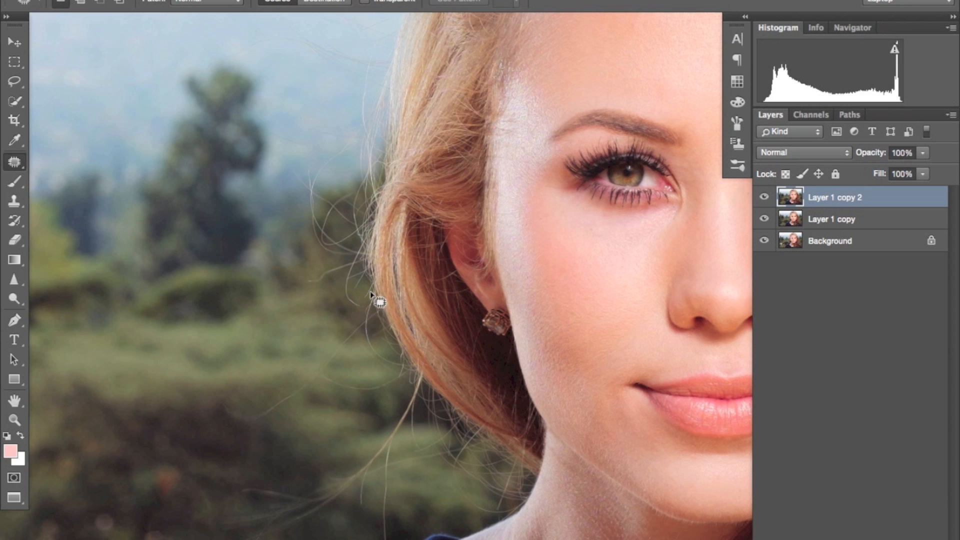
pyautogui.moveTo(388, 323)
pyautogui.mouseDown()
pyautogui.moveTo(365, 310)
pyautogui.moveTo(317, 343)
pyautogui.moveTo(269, 395)
pyautogui.moveTo(276, 413)
pyautogui.moveTo(342, 380)
pyautogui.moveTo(381, 322)
pyautogui.moveTo(349, 328)
pyautogui.moveTo(328, 310)
pyautogui.mouseUp()
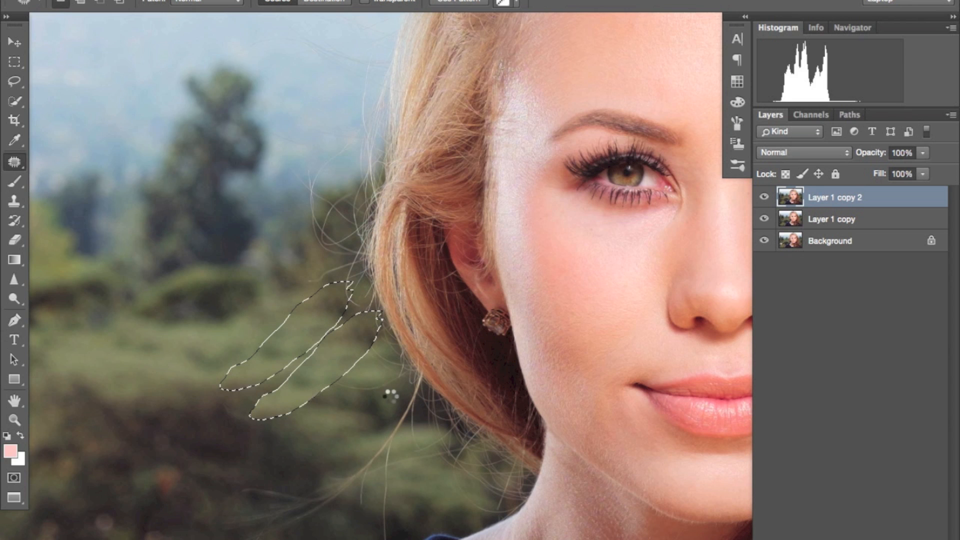
pyautogui.hotkey('ctrl', 'd')
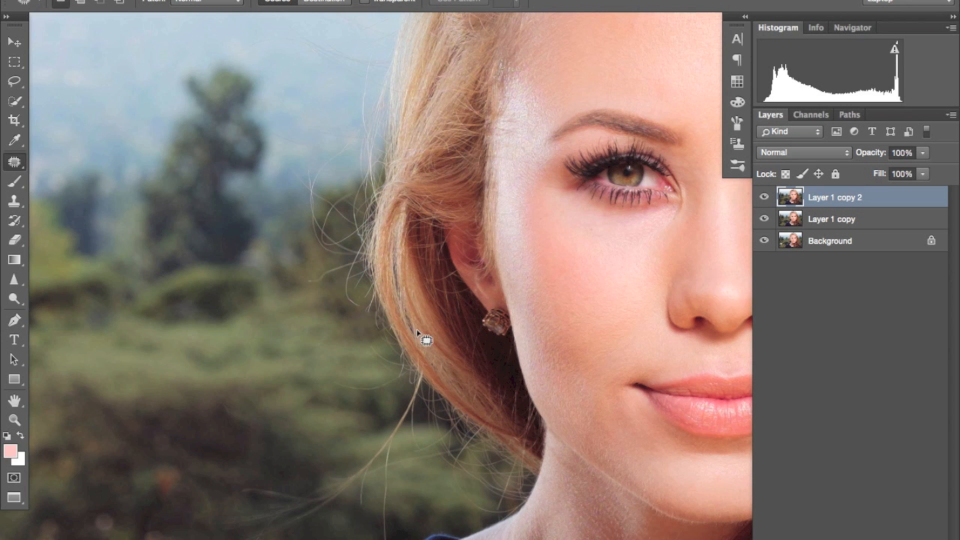
# Step: Try to patch the loose hairs beside the outer curl at ear level, undo it and clear the selection
pyautogui.scroll(10, 422, 337)
pyautogui.scroll(-7, 458, 286)
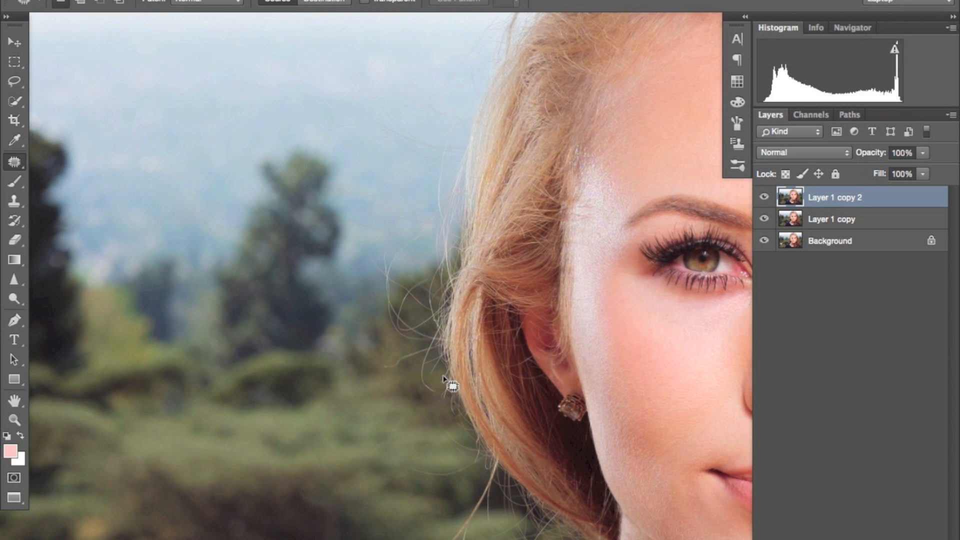
pyautogui.moveTo(444, 378)
pyautogui.mouseDown()
pyautogui.moveTo(440, 332)
pyautogui.moveTo(422, 332)
pyautogui.moveTo(430, 396)
pyautogui.moveTo(445, 325)
pyautogui.mouseUp()
pyautogui.moveTo(431, 366); pyautogui.dragTo(355, 392)
pyautogui.press('super+d')
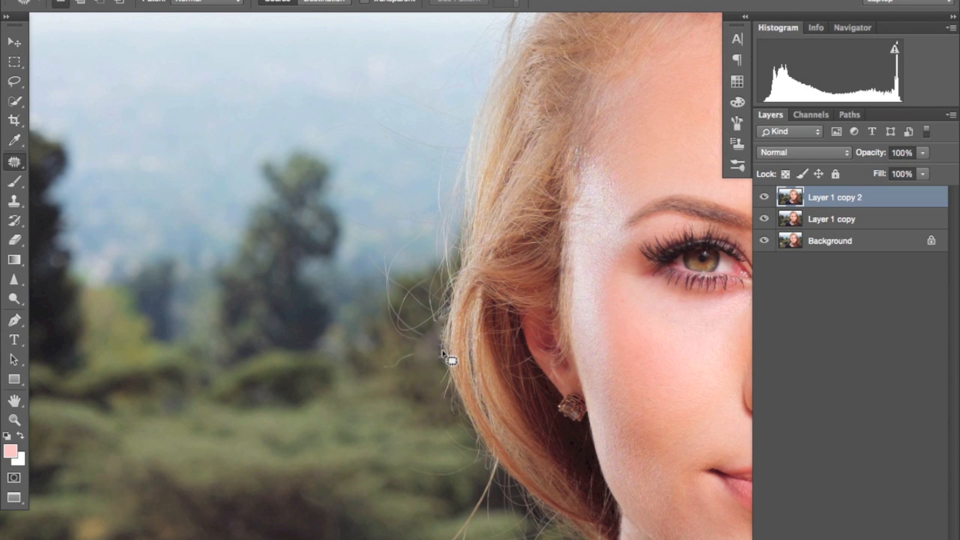
pyautogui.moveTo(439, 430); pyautogui.dragTo(424, 381)
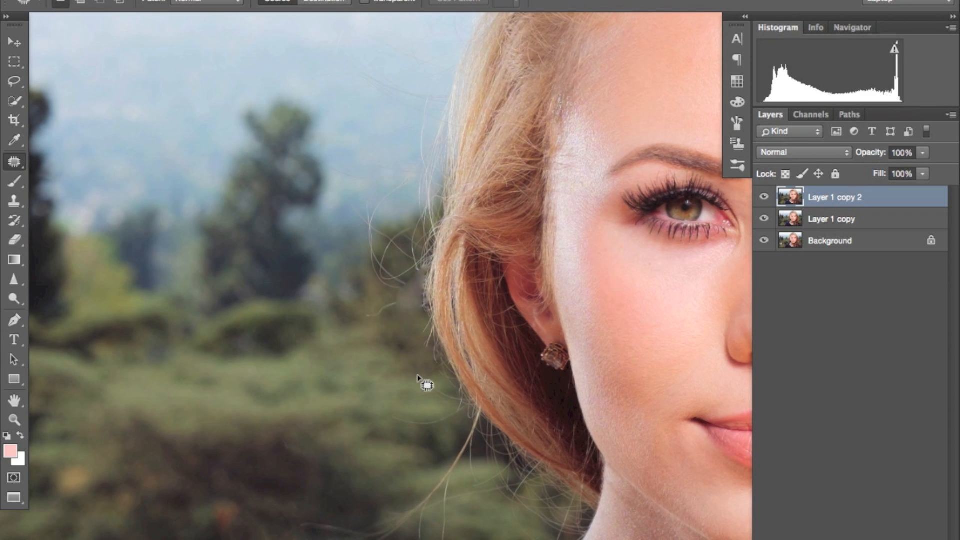
pyautogui.press('super+z')
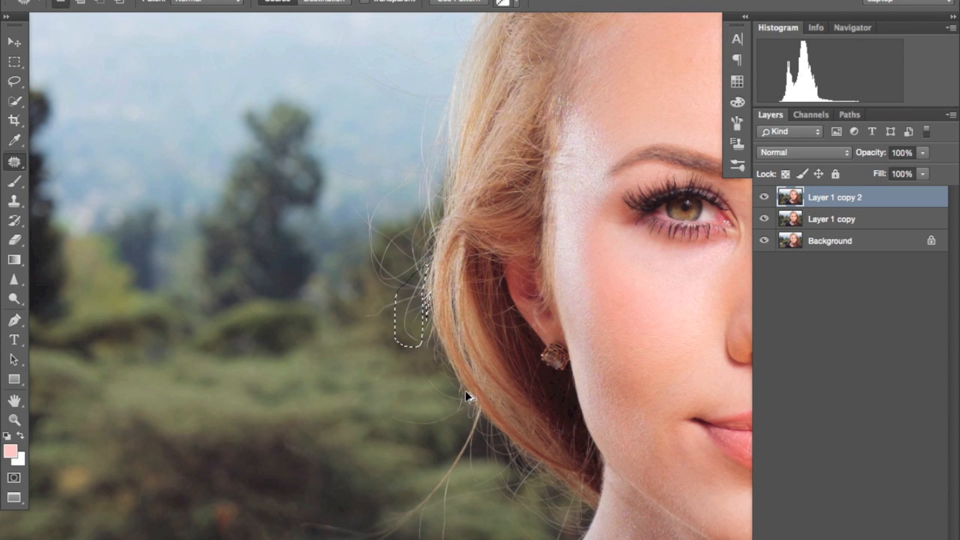
pyautogui.press('super+d')
# Step: Switch to the Clone Stamp, enlarge its brush and adjust its flow and opacity for removing flyaway hairs
pyautogui.click(13, 201)
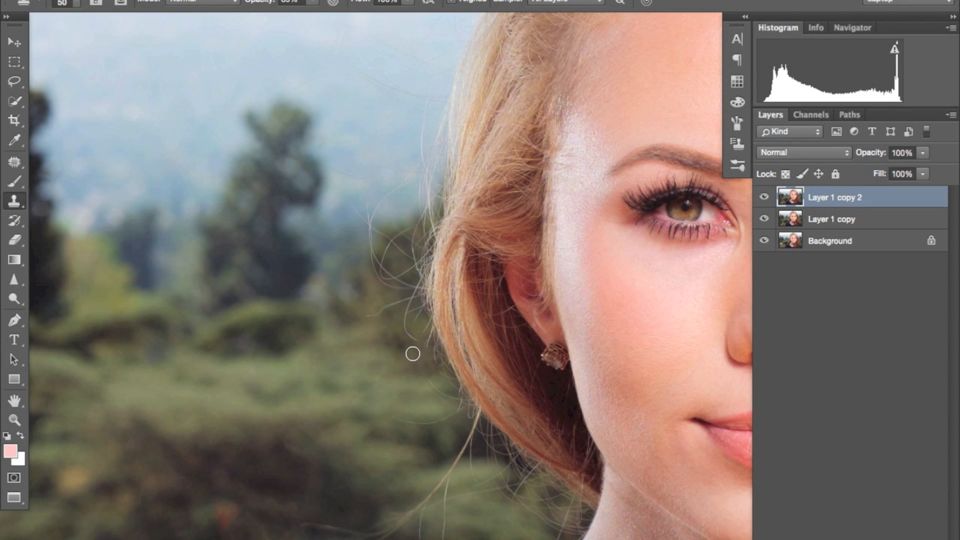
pyautogui.press('super+plus')
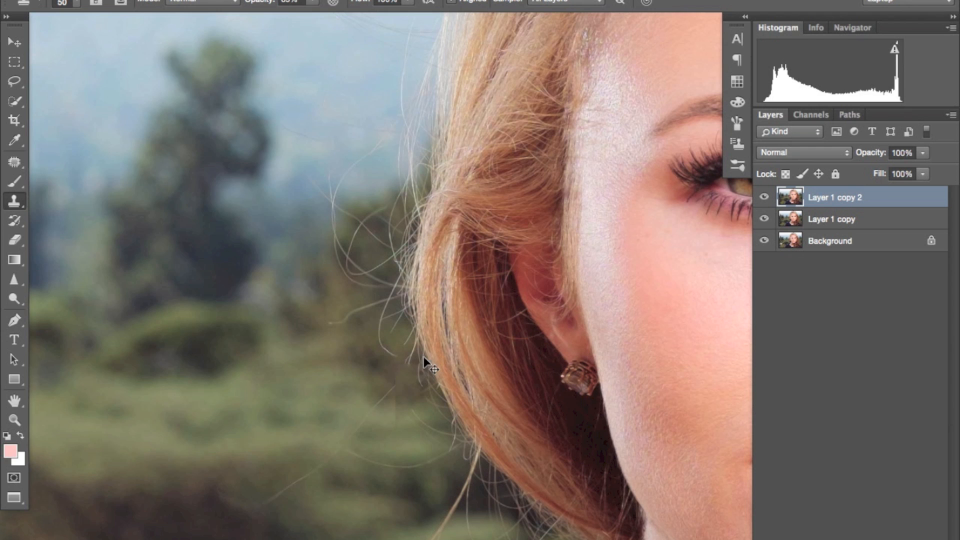
pyautogui.press('super+minus')
pyautogui.press('super+minus')
pyautogui.press(']')
pyautogui.press(']')
pyautogui.press(']')
pyautogui.press(']')
pyautogui.press(']')
pyautogui.press(']')
pyautogui.moveTo(451, 351); pyautogui.dragTo(425, 233)
pyautogui.moveTo(409, 2)
pyautogui.mouseDown()
pyautogui.moveTo(400, 17)
pyautogui.moveTo(374, 17)
pyautogui.mouseUp()
pyautogui.moveTo(312, 2); pyautogui.dragTo(310, 17)
# Step: Clone clean background over the flyaway hairs beside the outer curl at ear level with a smaller brush, undoing the last stroke
pyautogui.keyDown('super'); pyautogui.click(448, 320); pyautogui.keyUp('super')
pyautogui.keyDown('super'); pyautogui.click(382, 283); pyautogui.keyUp('super')
pyautogui.press('[')
pyautogui.press('[')
pyautogui.press('[')
pyautogui.press('[')
pyautogui.click(430, 336)
pyautogui.press('super+z')
# Step: Clone the dark bushes over the thin stray hairs just above the blue shirt's shoulder, adjusting the brush size
pyautogui.moveTo(319, 373); pyautogui.dragTo(318, 318)
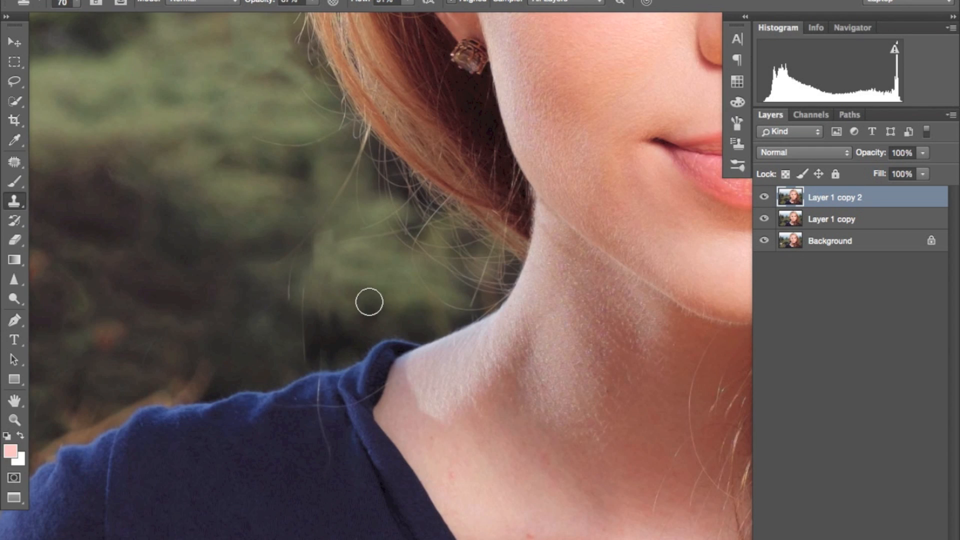
pyautogui.moveTo(391, 366); pyautogui.dragTo(445, 392)
pyautogui.press(']')
pyautogui.press(']')
pyautogui.press(']')
pyautogui.keyDown('alt'); pyautogui.click(427, 306); pyautogui.keyUp('alt')
pyautogui.moveTo(342, 301); pyautogui.dragTo(377, 357)
pyautogui.moveTo(344, 276); pyautogui.dragTo(357, 329)
pyautogui.press(']')
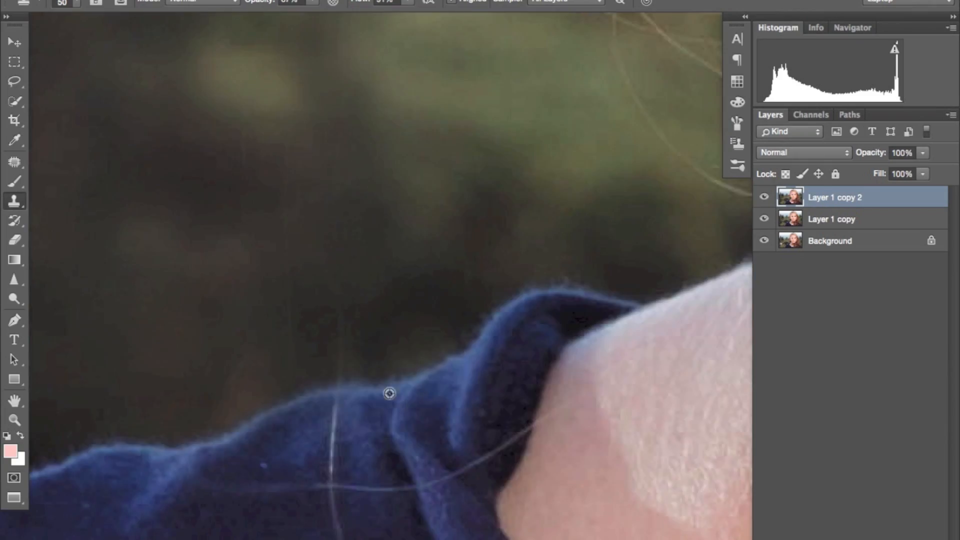
# Step: Outline a stray-hair area near the shoulder with the Lasso and open the selection's commands
pyautogui.press('l')
pyautogui.moveTo(360, 289); pyautogui.dragTo(555, 210)
pyautogui.rightClick(502, 242)
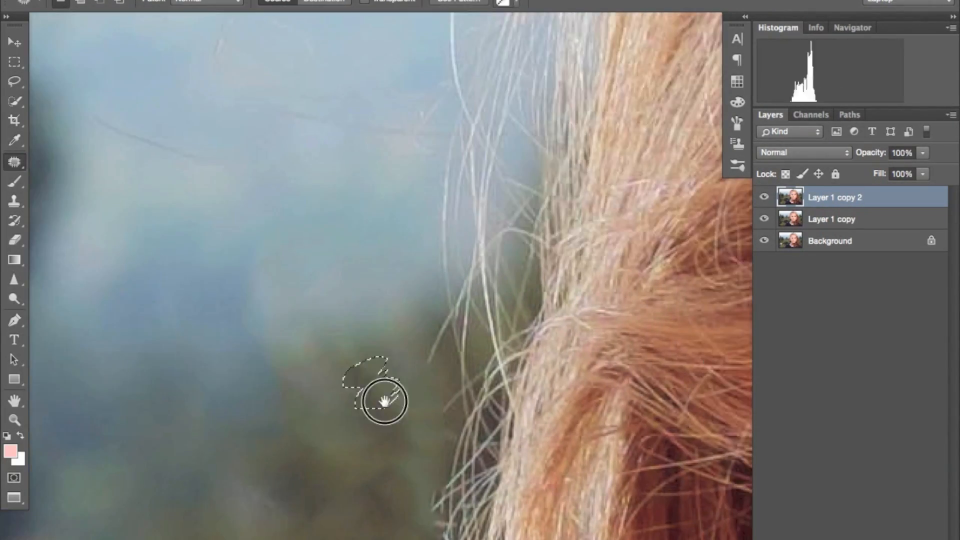
# Step: Use the Clone Stamp with a size 30 brush to remove the thin stray hair over the bushes below ear level
pyautogui.press('s')
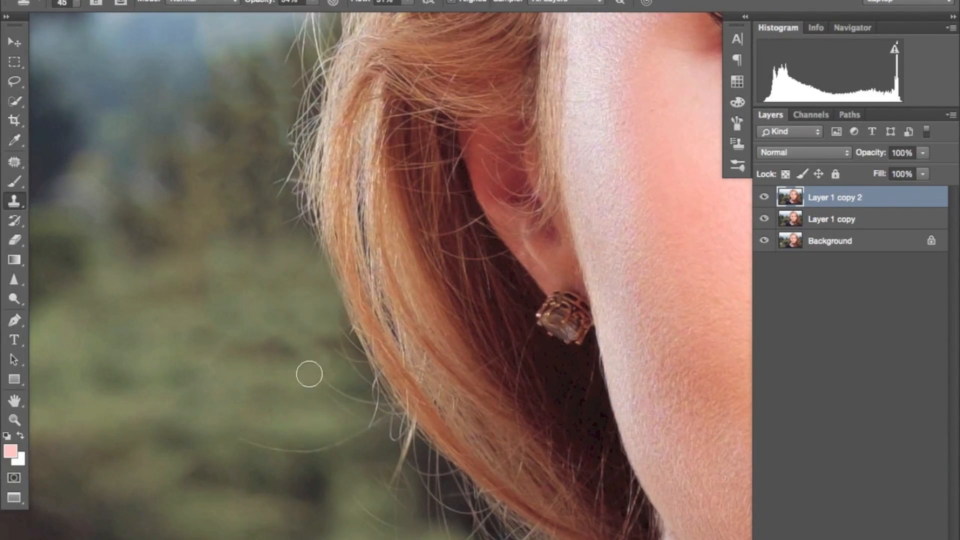
pyautogui.press('[')
pyautogui.press('[')
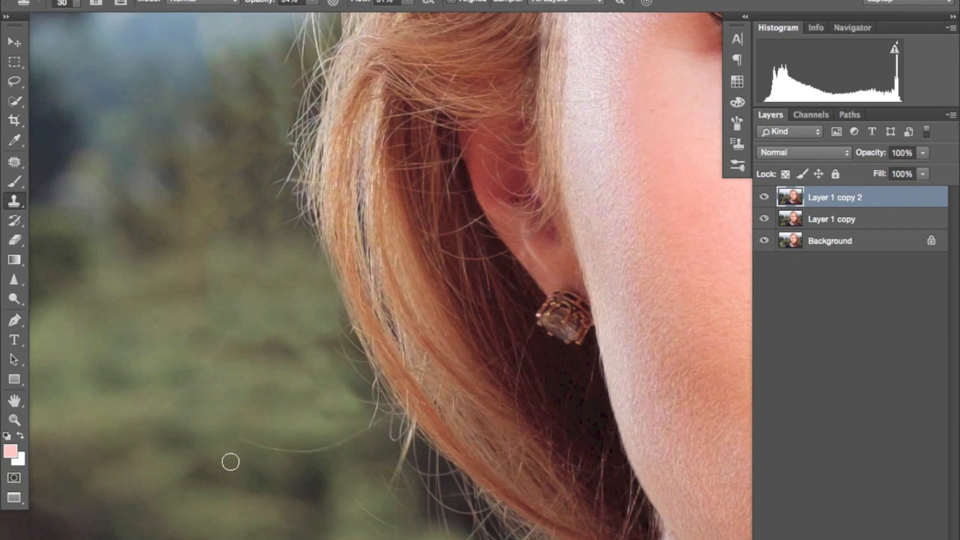
pyautogui.moveTo(244, 439); pyautogui.dragTo(271, 449)
pyautogui.press(']')
pyautogui.press(']')
pyautogui.press(']')
pyautogui.press(']')
pyautogui.press(']')
# Step: Clone away the remaining flyaway hairs under the lower curl beside the neck with a size 40 brush
pyautogui.moveTo(330, 500); pyautogui.dragTo(206, 339)
pyautogui.moveTo(367, 480)
pyautogui.mouseDown()
pyautogui.moveTo(289, 445)
pyautogui.moveTo(372, 475)
pyautogui.mouseUp()
pyautogui.press('[')
pyautogui.press('[')
pyautogui.press('[')
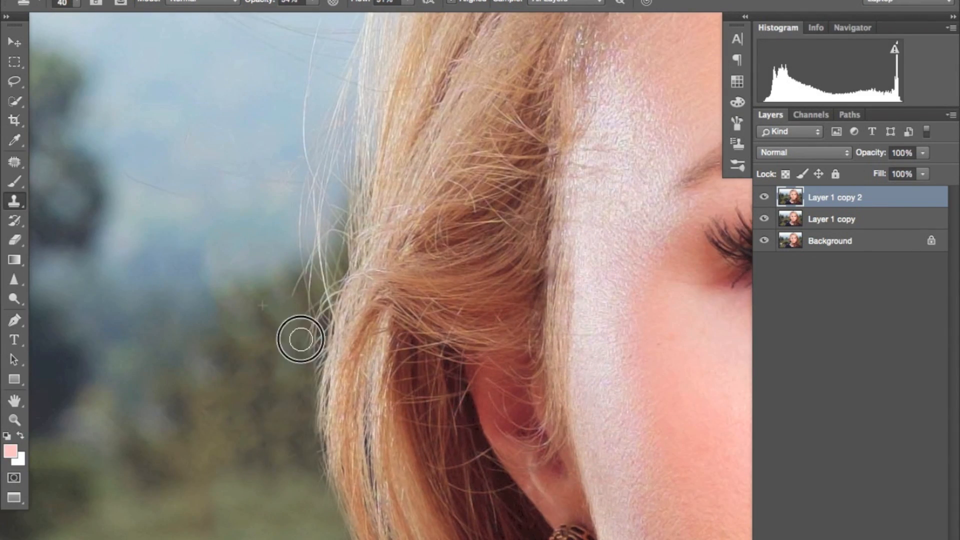
pyautogui.moveTo(299, 332); pyautogui.dragTo(318, 414)
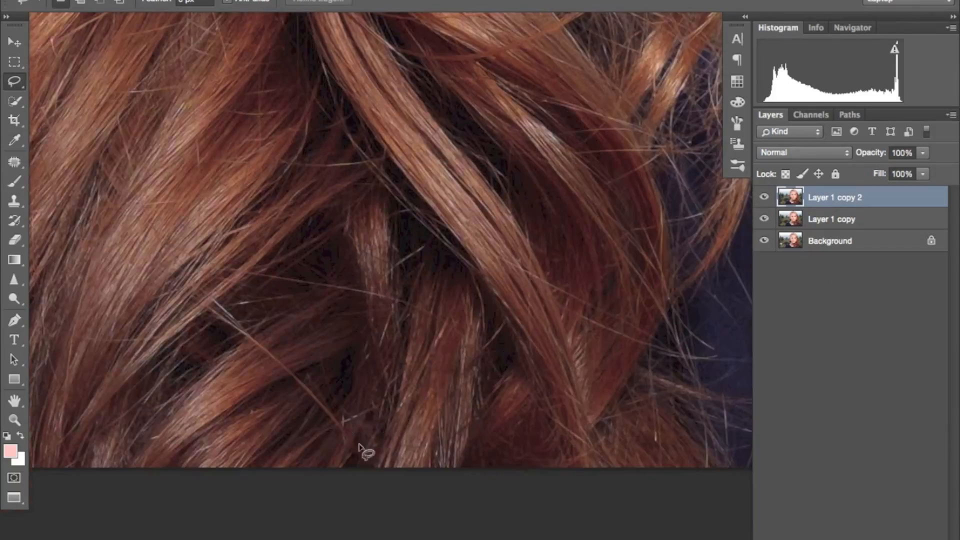
# Step: Fill the flyaway area beside the outer edge of the long curls, patch small marks on the upper chest, and deselect
pyautogui.hotkey('shift', 'BackSpace')
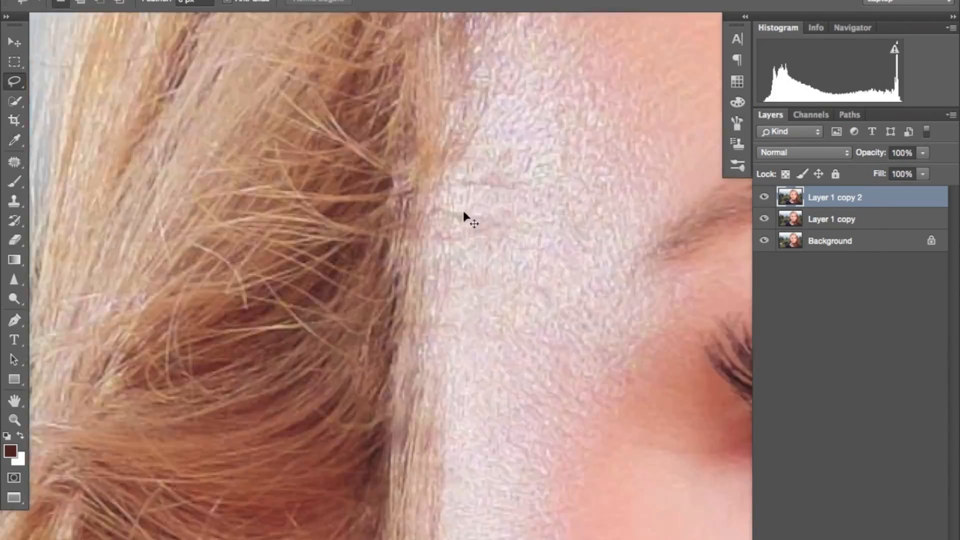
pyautogui.moveTo(473, 222); pyautogui.dragTo(492, 320)
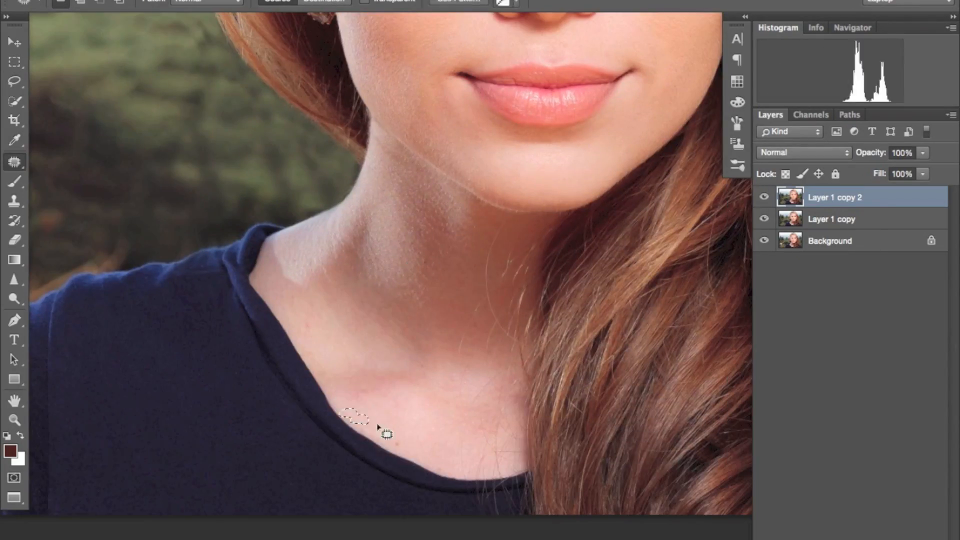
pyautogui.moveTo(614, 299); pyautogui.dragTo(620, 320)
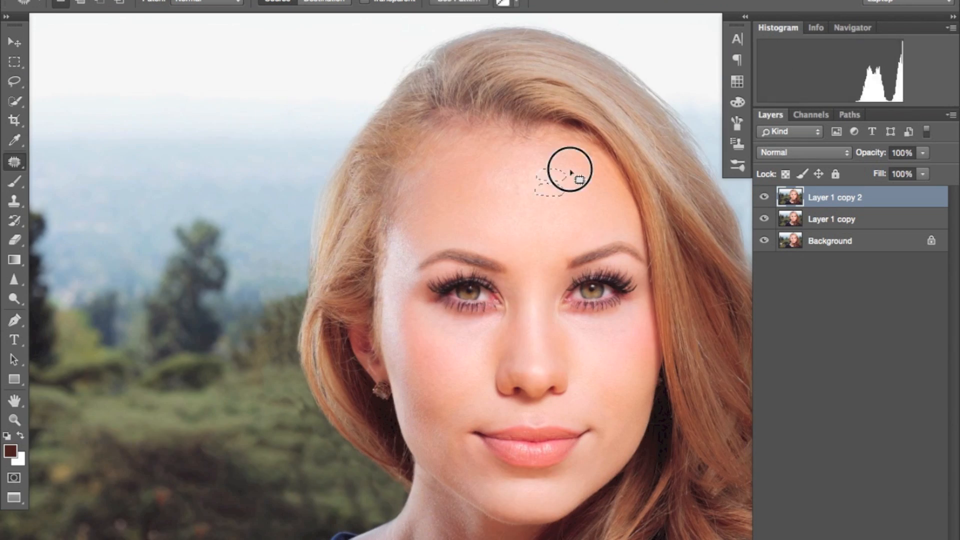
pyautogui.press('super+d')
# Step: Lasso the small stray-hair area on the neck beside the long hair and apply a Fill to it
pyautogui.moveTo(422, 338); pyautogui.dragTo(469, 178)
pyautogui.press('super+plus')
pyautogui.press('l')
pyautogui.moveTo(525, 262); pyautogui.dragTo(514, 337)
pyautogui.rightClick(497, 418)
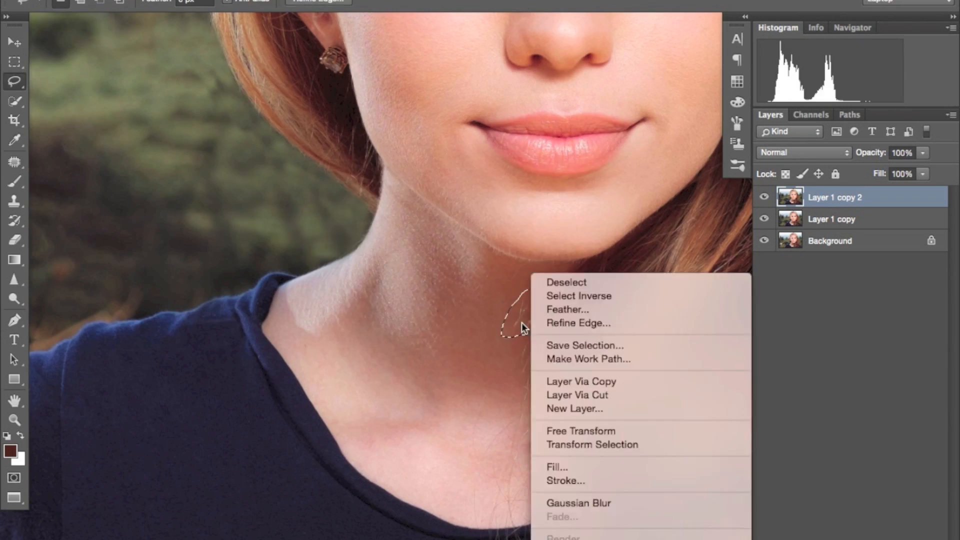
pyautogui.click(559, 479)
pyautogui.click(591, 163)
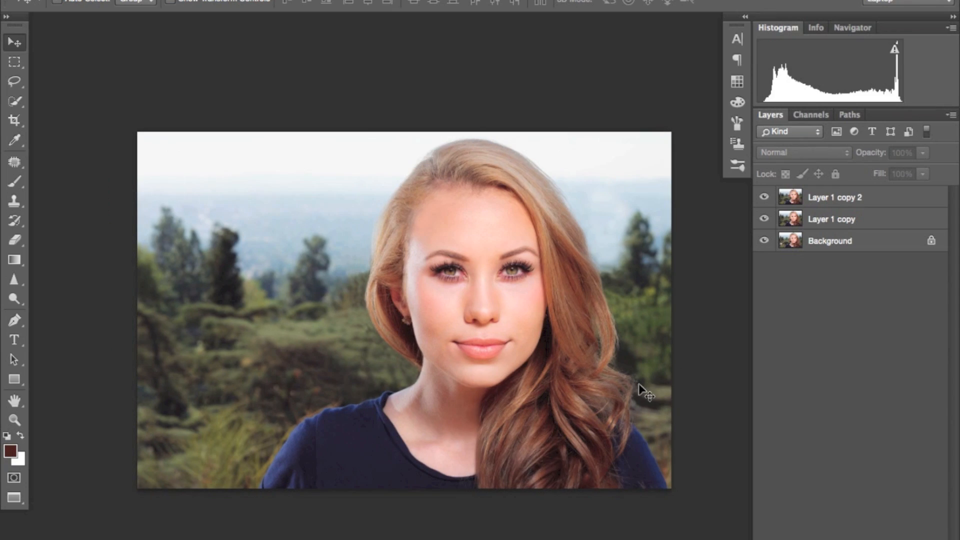
pyautogui.press('super+plus')
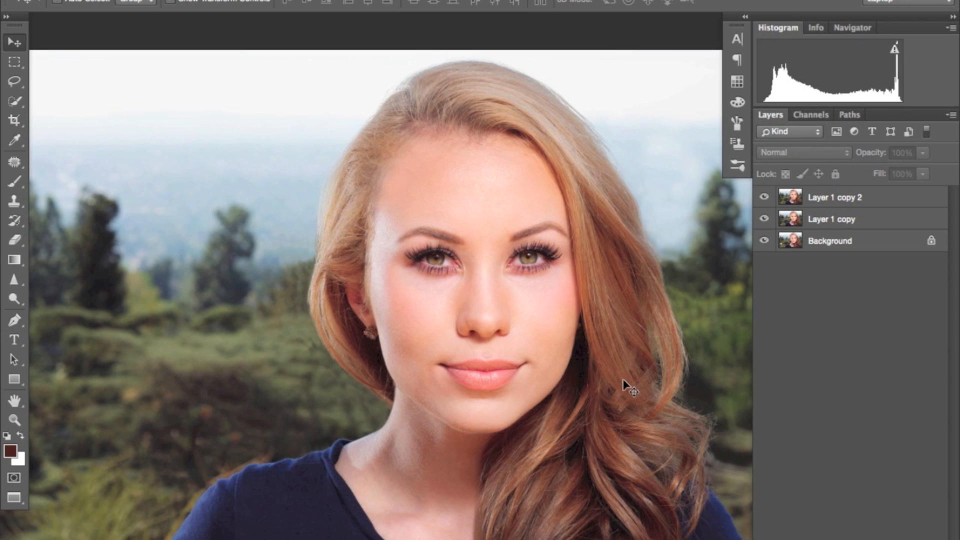
# Step: Try Merge Visible with Layer 1 copy 2 and Layer 1 copy selected, and undo it
pyautogui.click(857, 204)
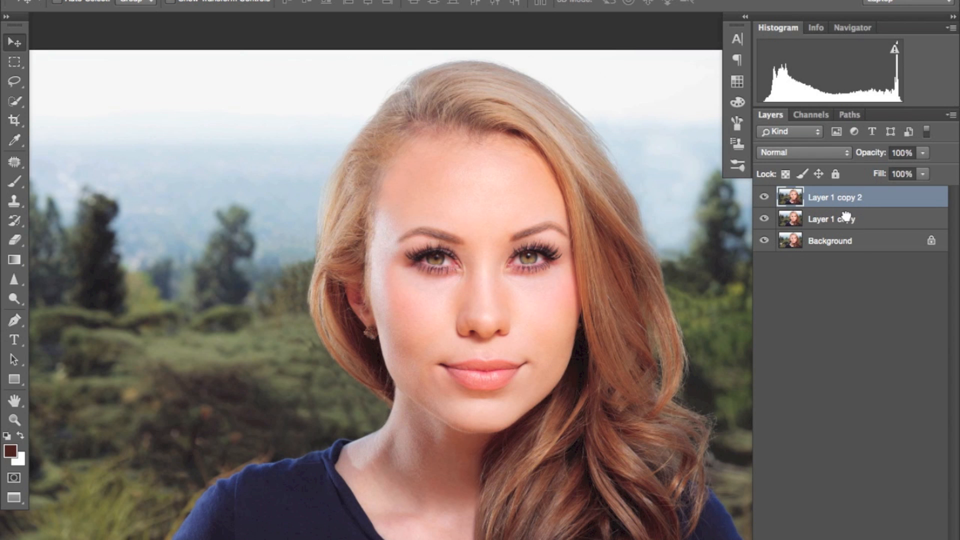
pyautogui.click(846, 218)
pyautogui.keyDown('shift'); pyautogui.click(870, 203); pyautogui.keyUp('shift')
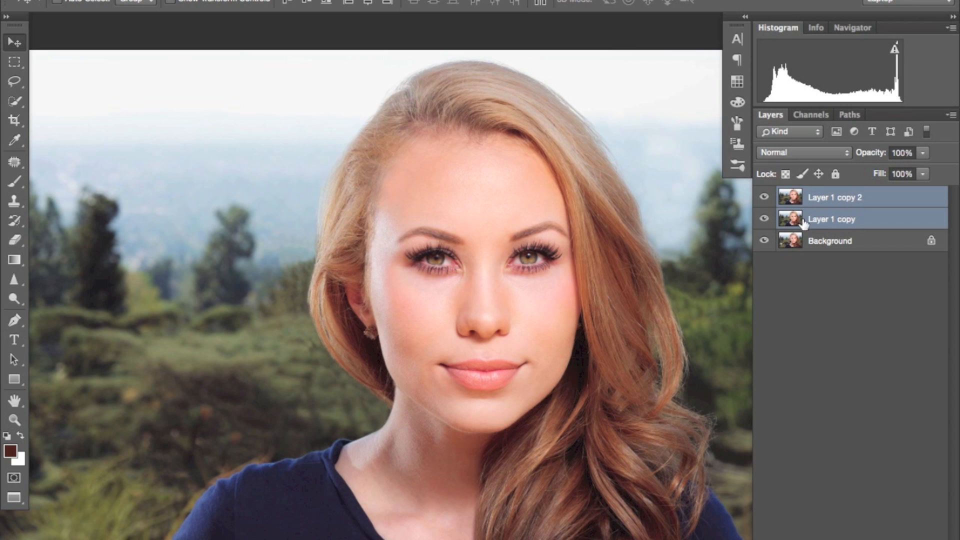
pyautogui.rightClick(821, 199)
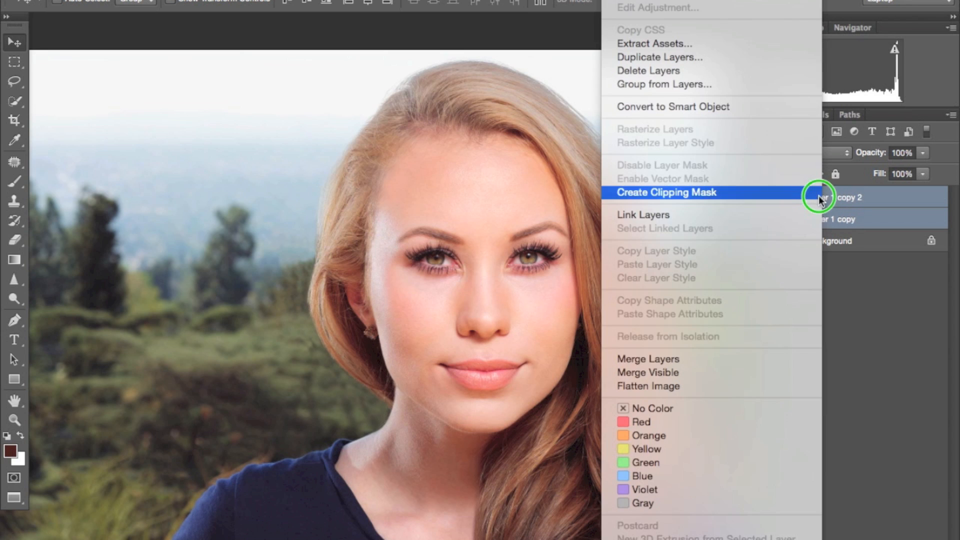
pyautogui.click(732, 370)
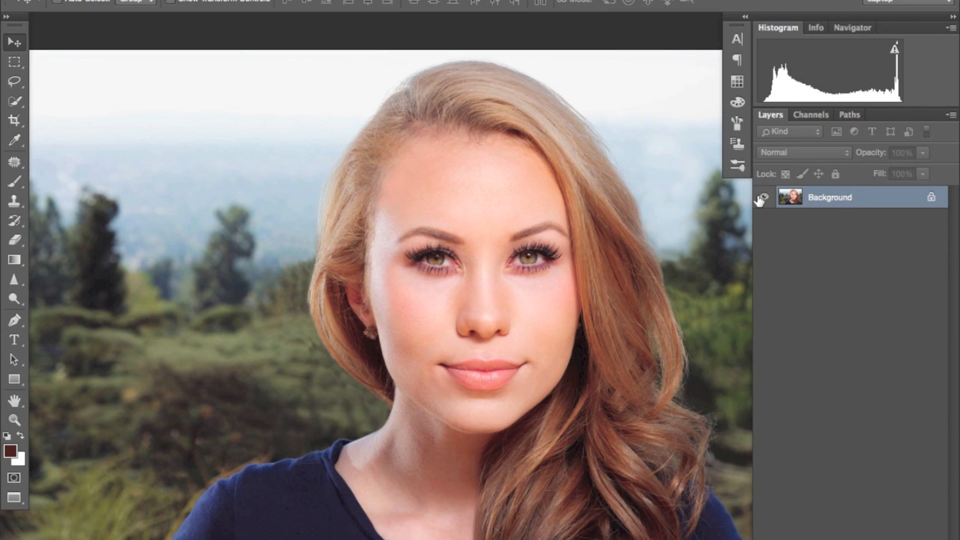
pyautogui.hotkey('ctrl', 'z')
# Step: Merge only Layer 1 copy 2 and Layer 1 copy into one layer, keeping the Background separate
pyautogui.click(867, 217)
pyautogui.click(875, 199)
pyautogui.keyDown('shift'); pyautogui.click(872, 210); pyautogui.keyUp('shift')
pyautogui.rightClick(870, 225)
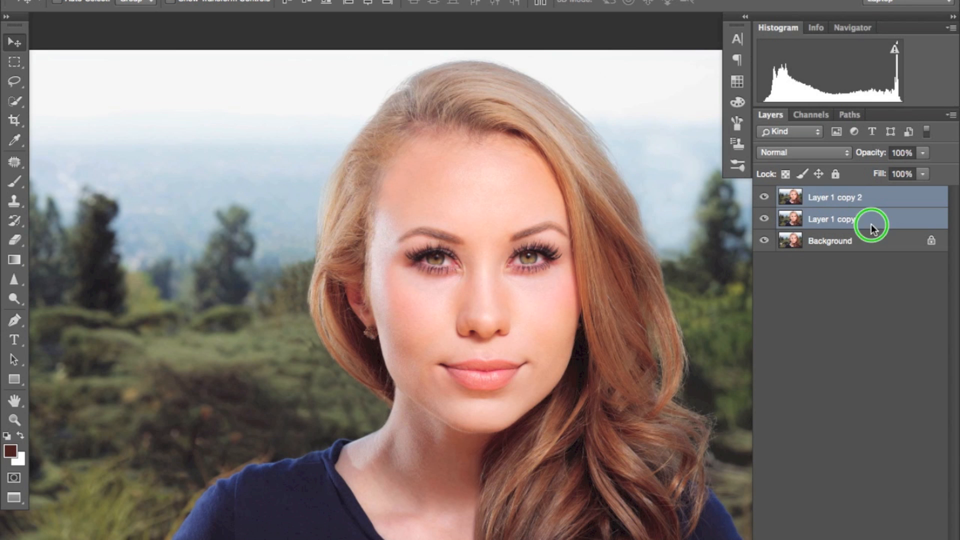
pyautogui.click(757, 369)
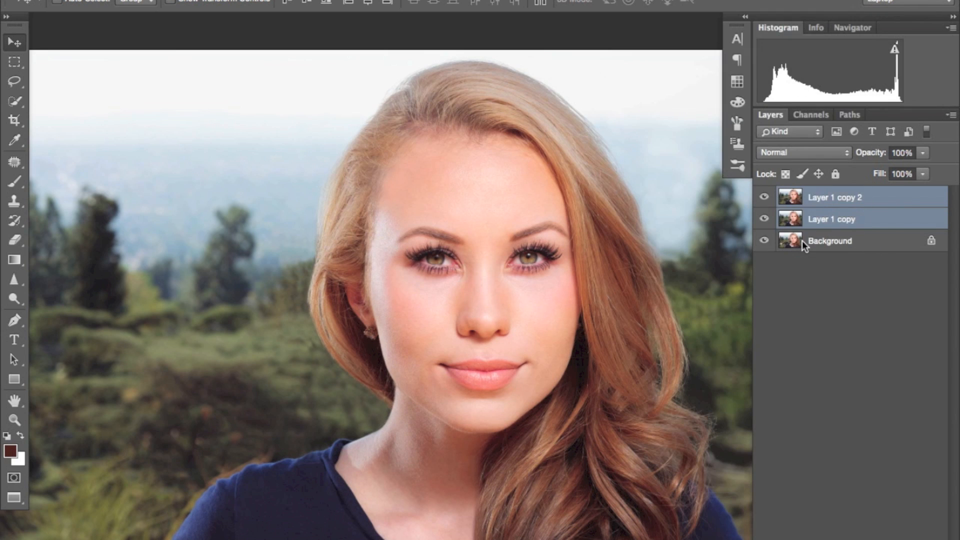
pyautogui.click(825, 238)
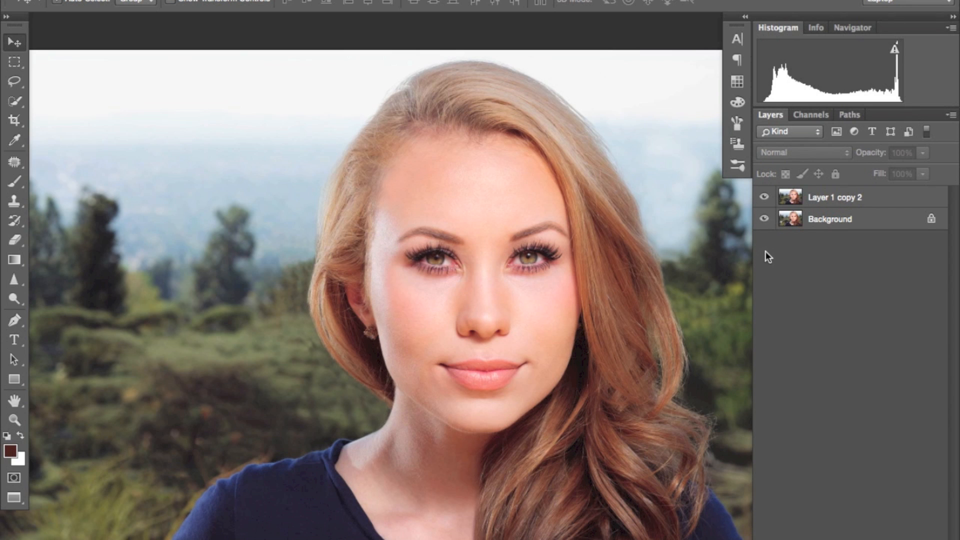
# Step: Compare the whole portrait before and after retouching by hiding and showing Layer 1 copy 2
pyautogui.press('super+minus')
pyautogui.keyDown('alt'); pyautogui.click(762, 220); pyautogui.keyUp('alt')
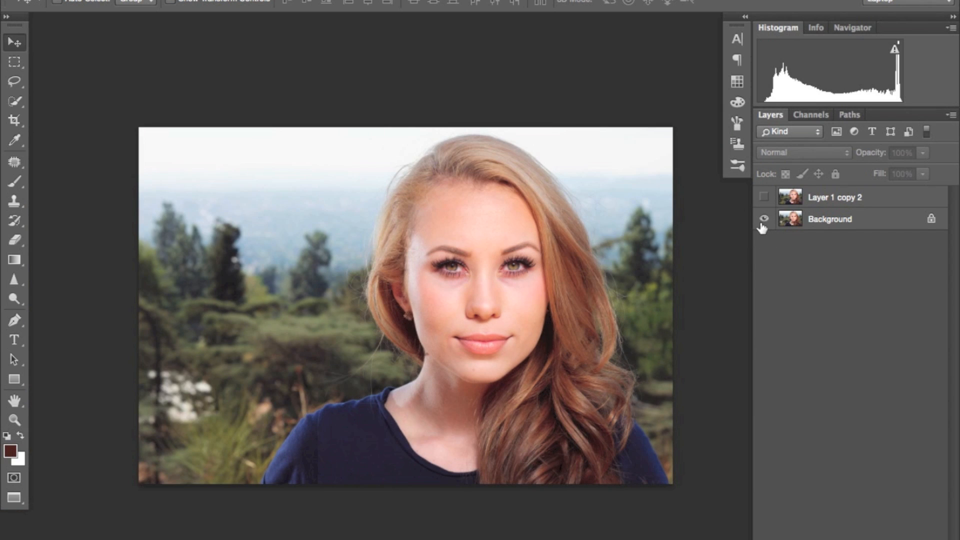
pyautogui.keyDown('alt'); pyautogui.click(764, 218); pyautogui.keyUp('alt')
pyautogui.keyDown('alt'); pyautogui.click(767, 220); pyautogui.keyUp('alt')
pyautogui.keyDown('alt'); pyautogui.click(766, 221); pyautogui.keyUp('alt')
pyautogui.keyDown('alt'); pyautogui.click(766, 220); pyautogui.keyUp('alt')
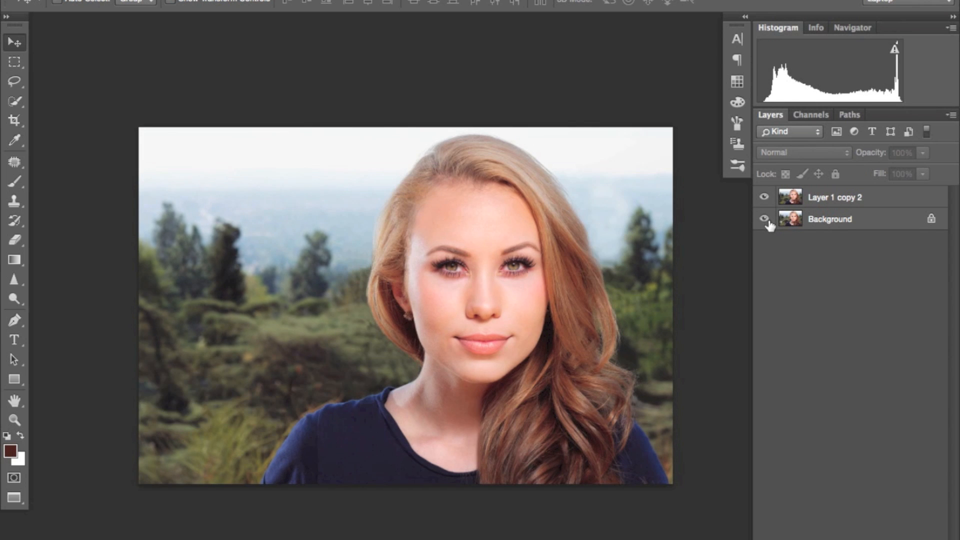
# Step: Duplicate Layer 1 copy 2 for the eye retouching
pyautogui.hotkey('ctrl', '+')
pyautogui.click(849, 198)
pyautogui.hotkey('ctrl', 'j')
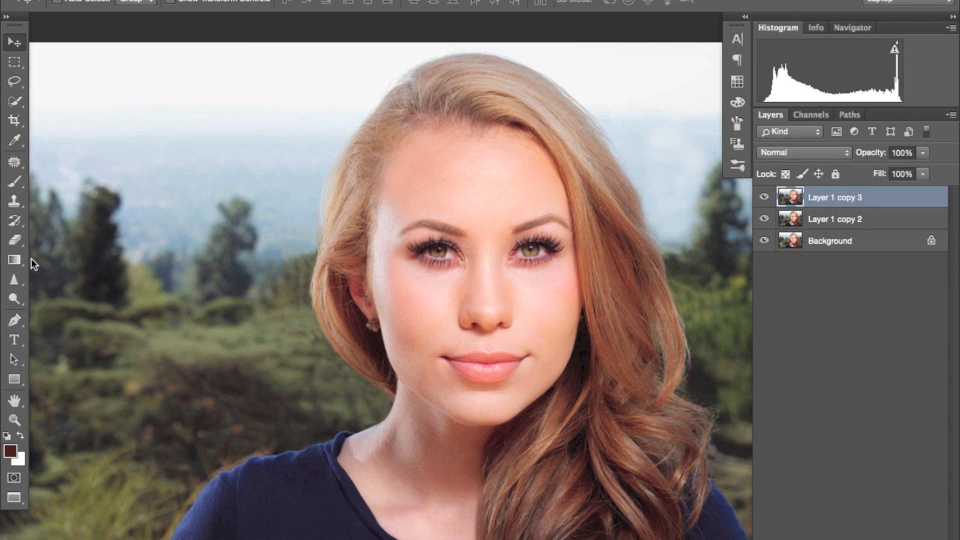
# Step: Switch to the Dodge tool and lower its exposure for brightening the eyes
pyautogui.click(17, 297)
pyautogui.click(50, 293)
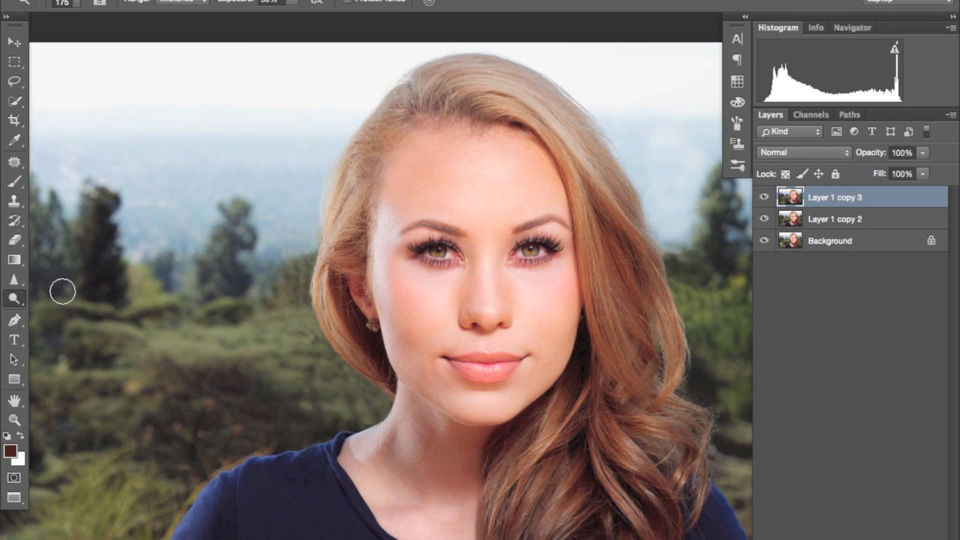
pyautogui.click(298, 2)
pyautogui.moveTo(294, 15); pyautogui.dragTo(275, 16)
pyautogui.click(460, 284)
pyautogui.press('super+plus')
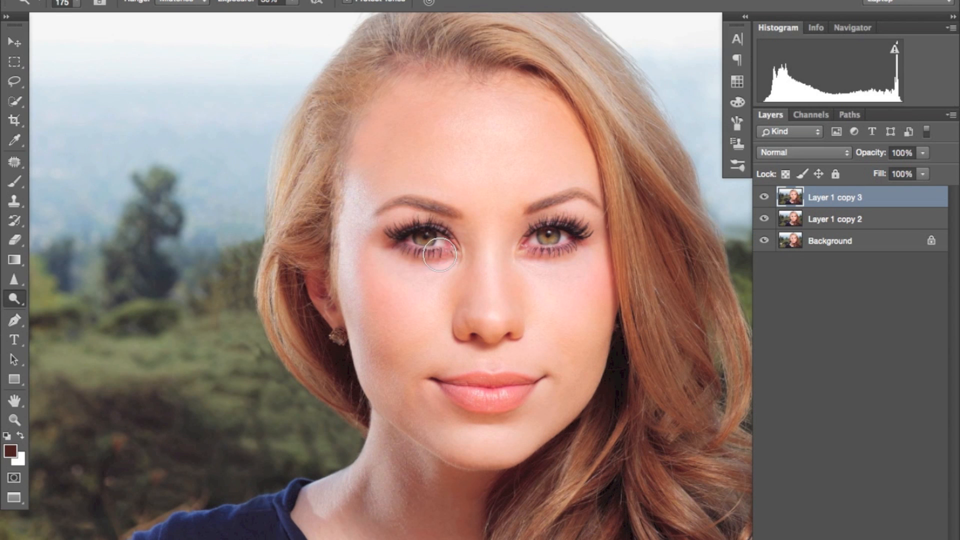
# Step: Brighten both irises on Layer 1 copy 3 with a size 50 Dodge brush
pyautogui.press('super+plus')
pyautogui.press('[')
pyautogui.press('[')
pyautogui.press('[')
pyautogui.press('[')
pyautogui.press('[')
pyautogui.press('[')
pyautogui.press('[')
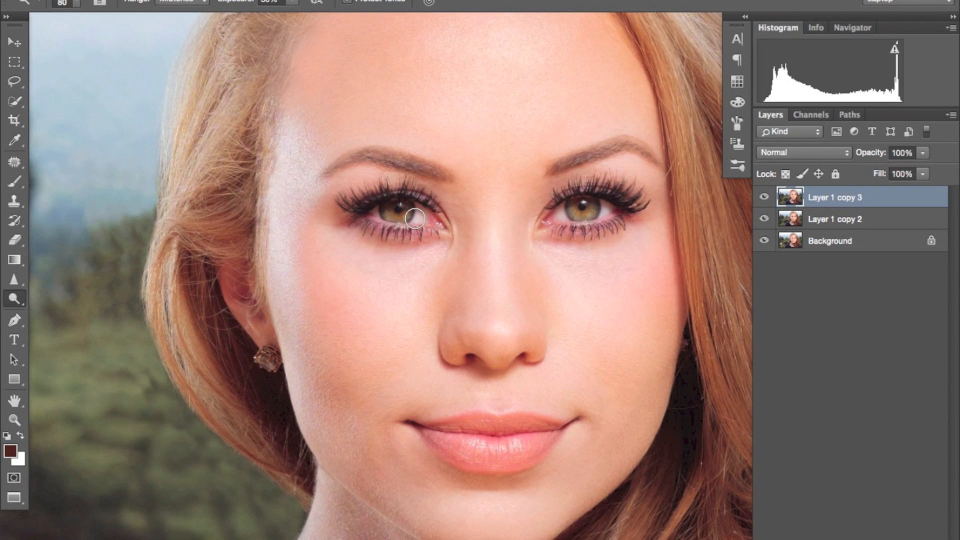
pyautogui.press('[')
pyautogui.press('[')
pyautogui.press('[')
pyautogui.press(']')
pyautogui.moveTo(398, 211)
pyautogui.mouseDown()
pyautogui.moveTo(392, 205)
pyautogui.moveTo(403, 210)
pyautogui.moveTo(394, 216)
pyautogui.moveTo(405, 206)
pyautogui.mouseUp()
pyautogui.moveTo(589, 210)
pyautogui.mouseDown()
pyautogui.moveTo(574, 203)
pyautogui.moveTo(599, 208)
pyautogui.moveTo(574, 206)
pyautogui.moveTo(592, 208)
pyautogui.mouseUp()
pyautogui.moveTo(397, 212); pyautogui.dragTo(394, 211)
pyautogui.press('super+minus')
pyautogui.press('super+minus')
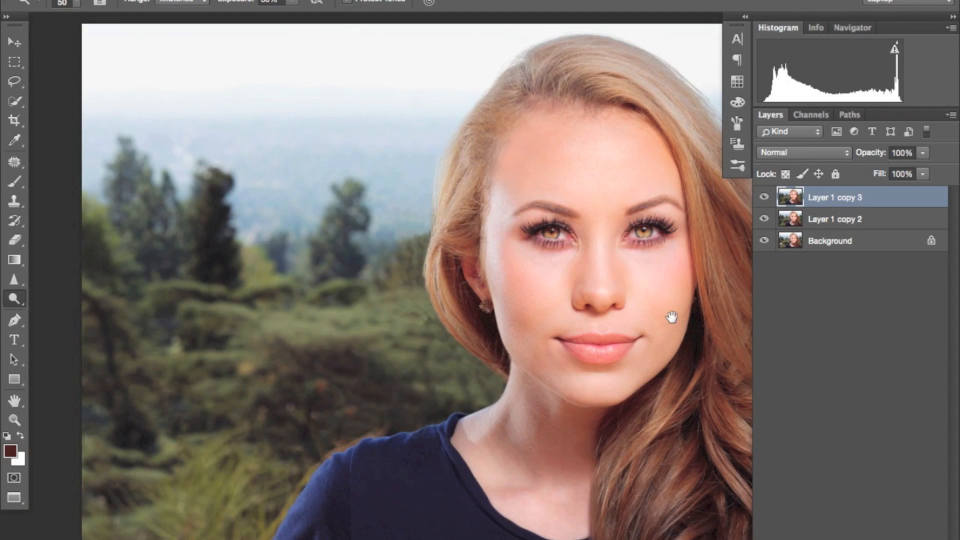
# Step: Lower the opacity of Layer 1 copy 3 to about 44%, comparing the eyes with the layer hidden and shown
pyautogui.moveTo(672, 316); pyautogui.dragTo(591, 315)
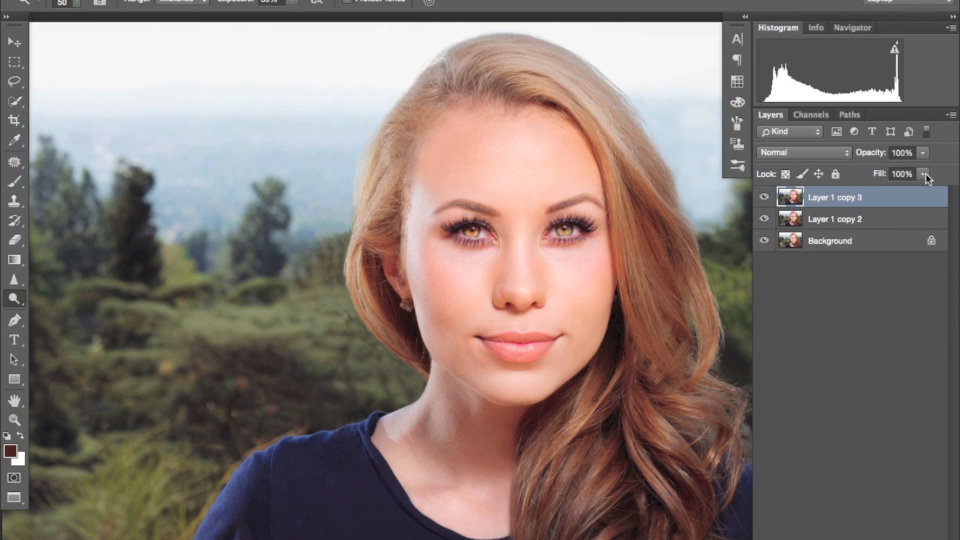
pyautogui.click(922, 153)
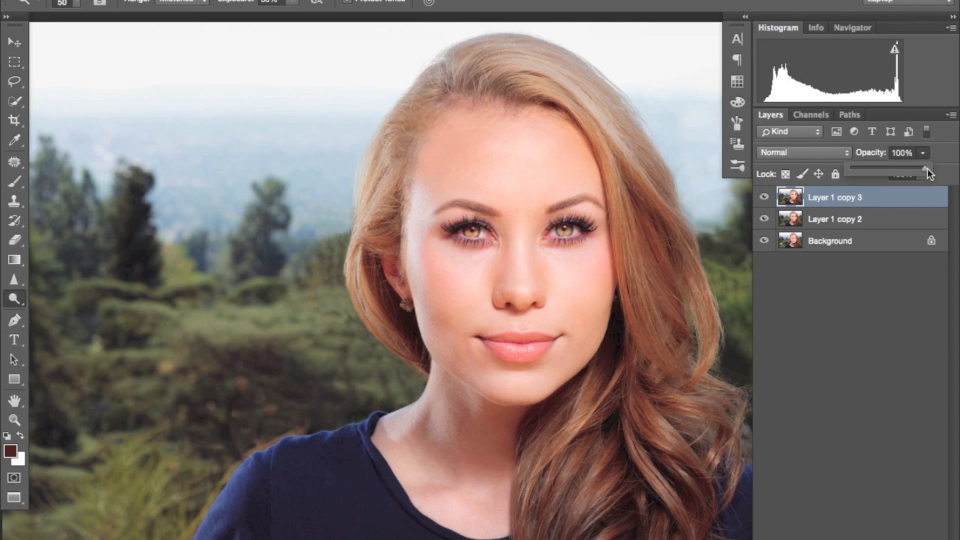
pyautogui.moveTo(877, 172)
pyautogui.mouseDown()
pyautogui.moveTo(832, 179)
pyautogui.moveTo(949, 172)
pyautogui.moveTo(880, 181)
pyautogui.mouseUp()
pyautogui.click(851, 202)
pyautogui.click(764, 198)
pyautogui.click(764, 198)
pyautogui.click(764, 198)
pyautogui.click(763, 200)
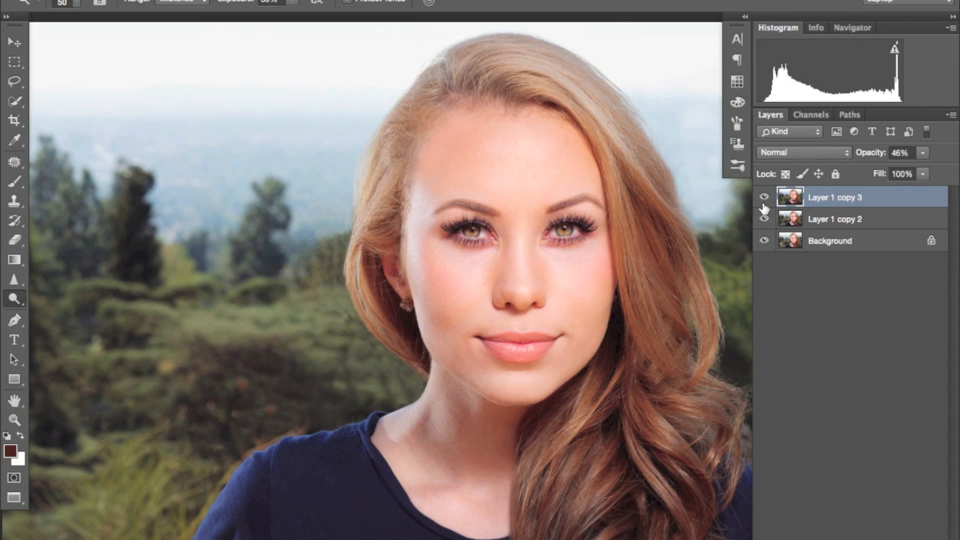
pyautogui.moveTo(923, 153); pyautogui.dragTo(909, 170)
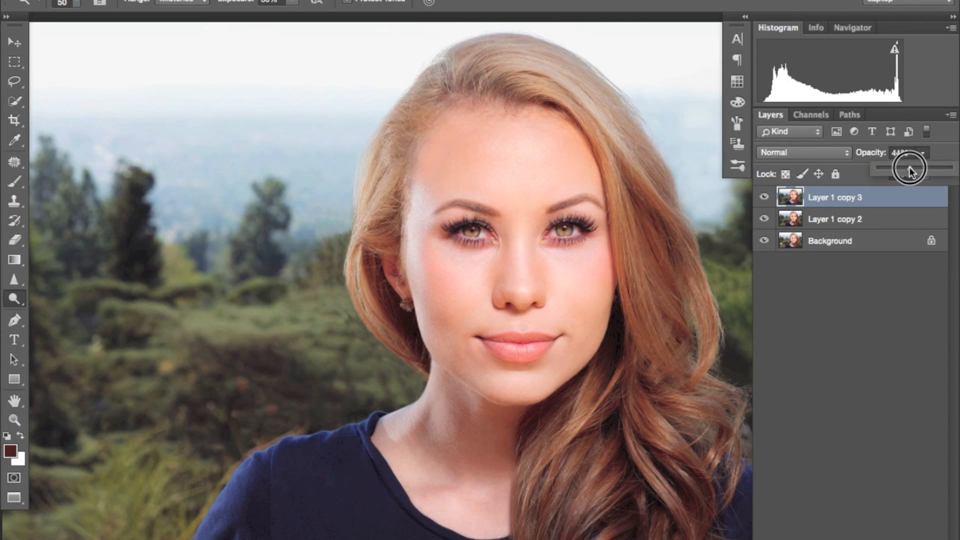
pyautogui.click(817, 274)
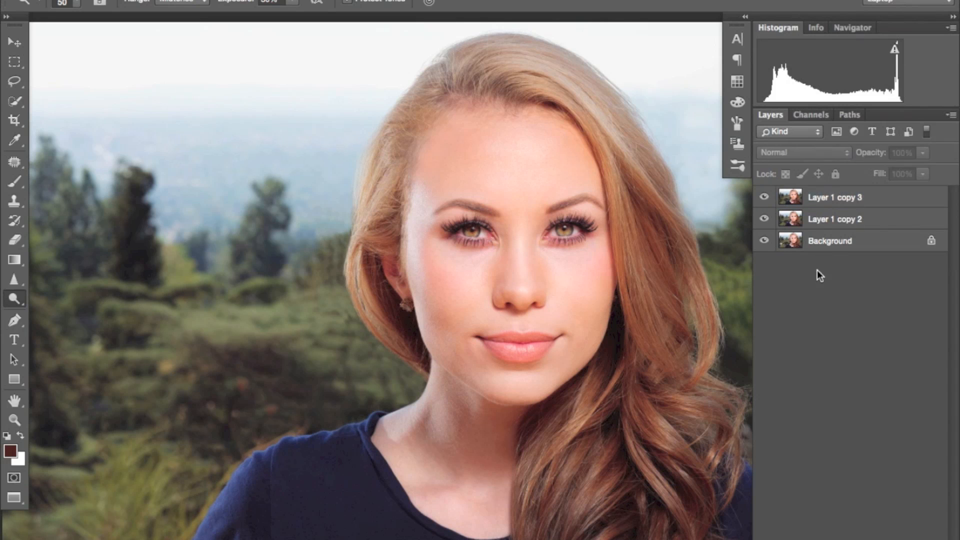
# Step: Compare the retouched portrait with the Background alone, and merge Layer 1 copy 3 with Layer 1 copy 2
pyautogui.press('super+minus')
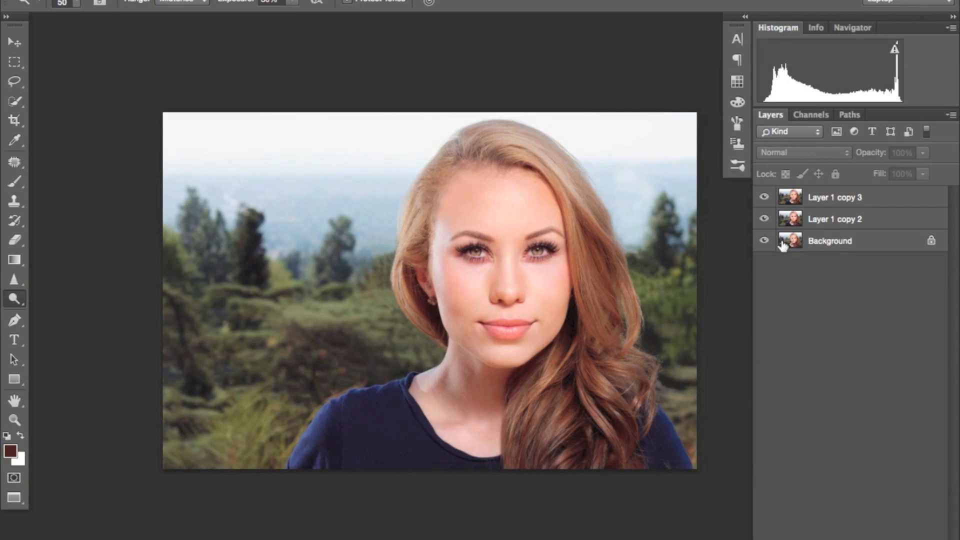
pyautogui.click(763, 241)
pyautogui.click(763, 241)
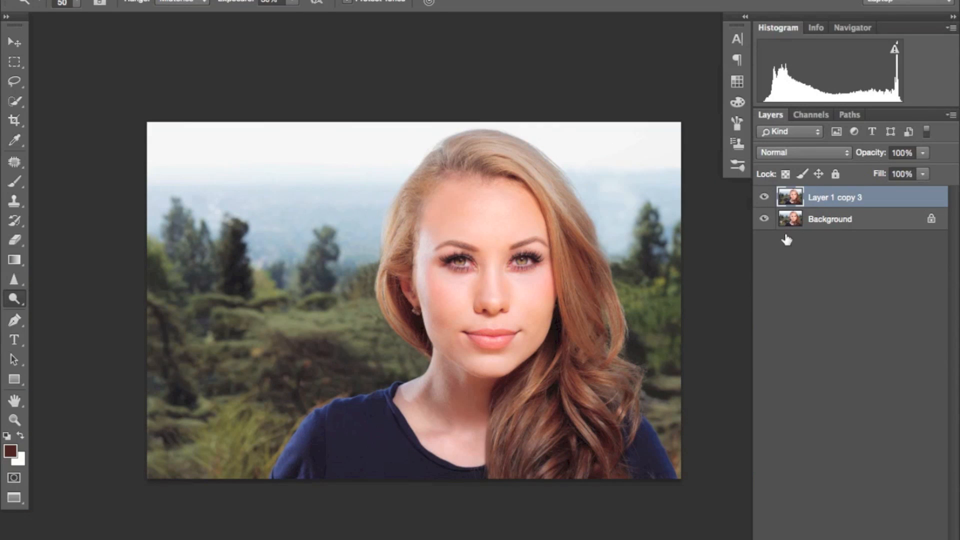
# Step: Compare the original portrait with the finished retouch by hiding and showing Layer 1 copy 3
pyautogui.click(763, 197)
pyautogui.click(764, 196)
pyautogui.click(765, 200)
pyautogui.click(765, 200)
pyautogui.click(764, 199)
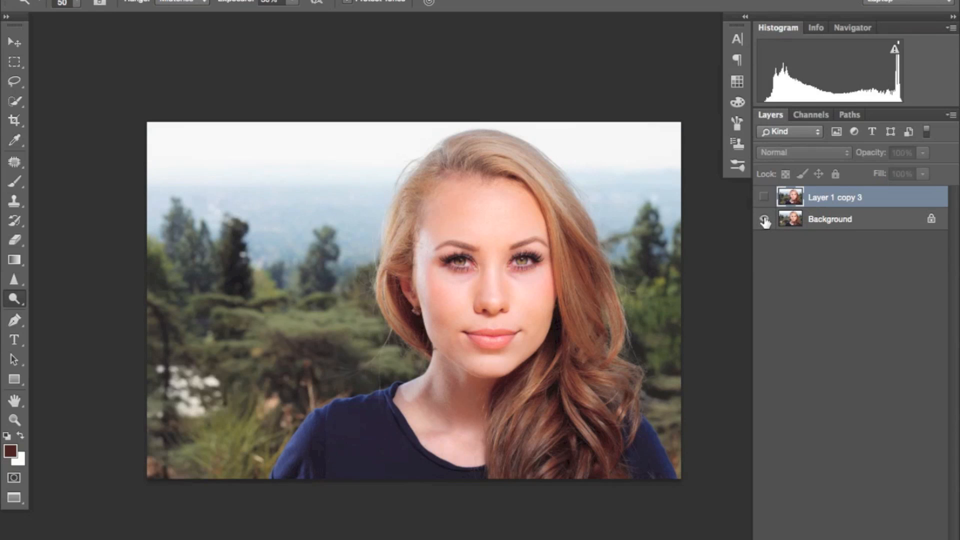
pyautogui.click(764, 198)
pyautogui.click(765, 217)
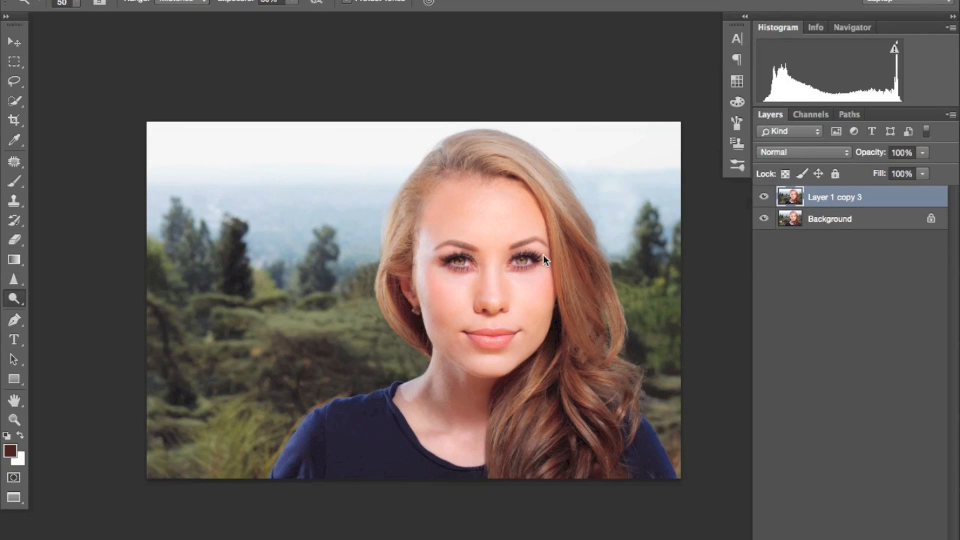
# Step: Start saving the retouched portrait under a new name by appending "-edit" to the existing file name
pyautogui.click(143, 0)
pyautogui.moveTo(118, 0)
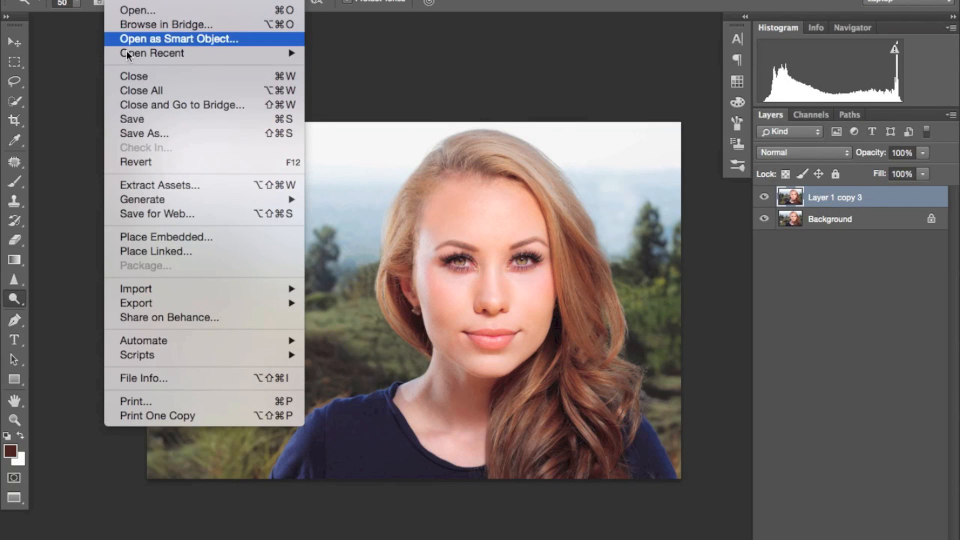
pyautogui.click(140, 132)
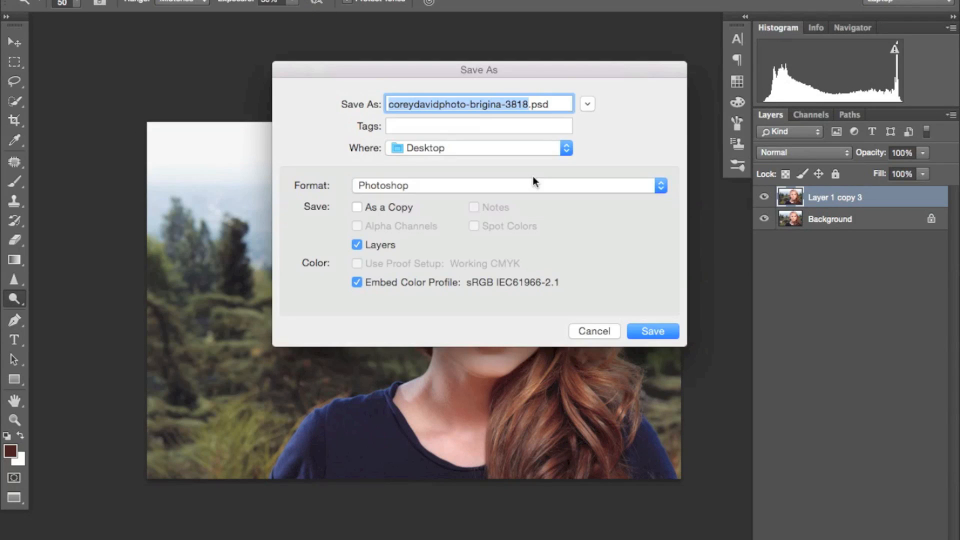
pyautogui.press('Right')
pyautogui.write('-edit')
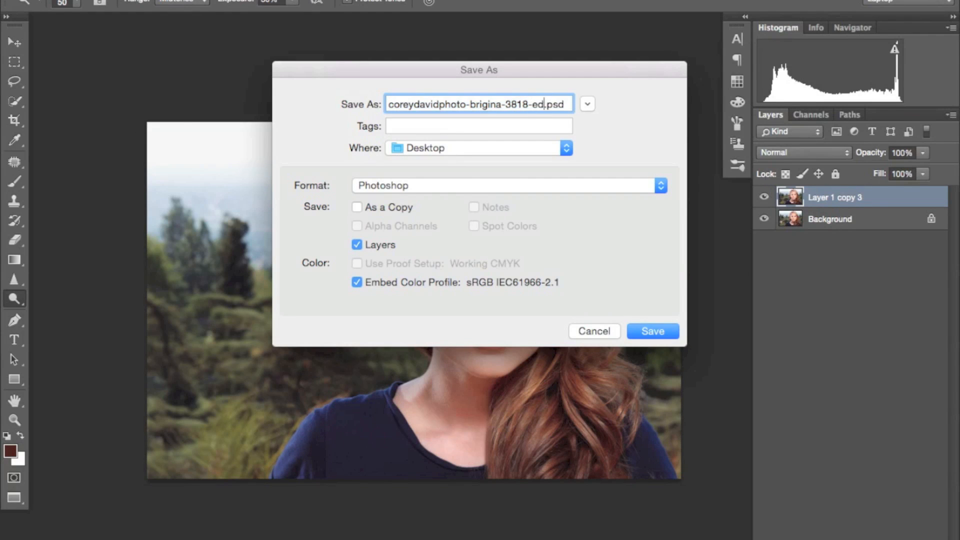
pyautogui.click(430, 184)
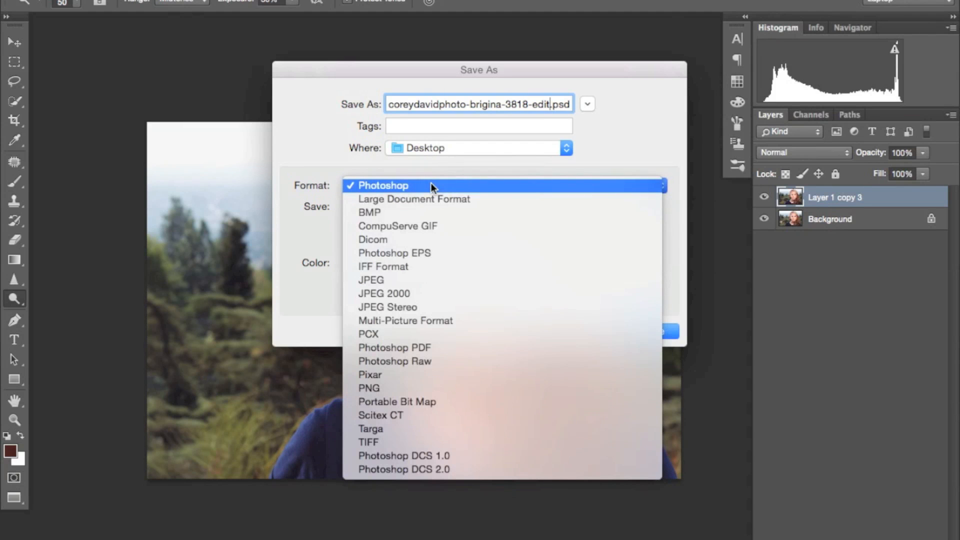
pyautogui.click(426, 185)
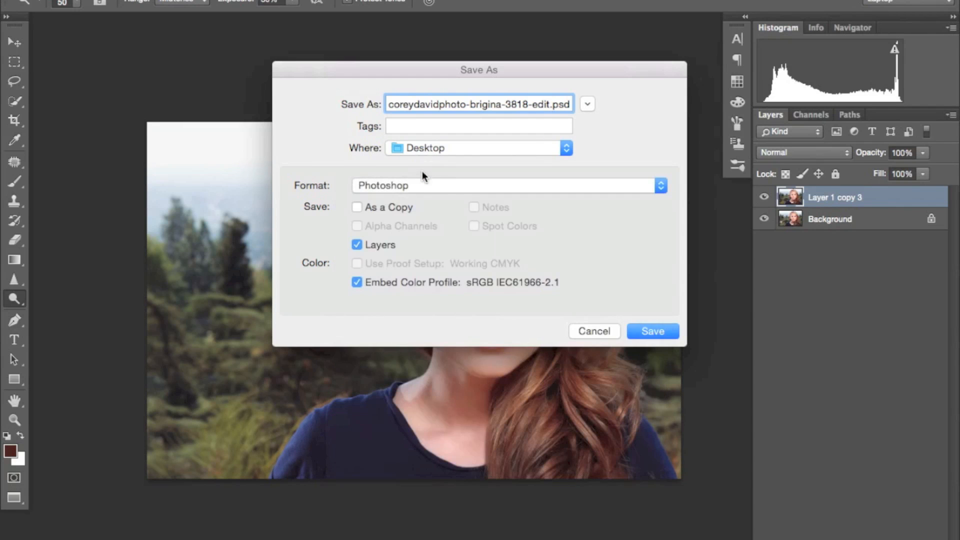
pyautogui.click(383, 187)
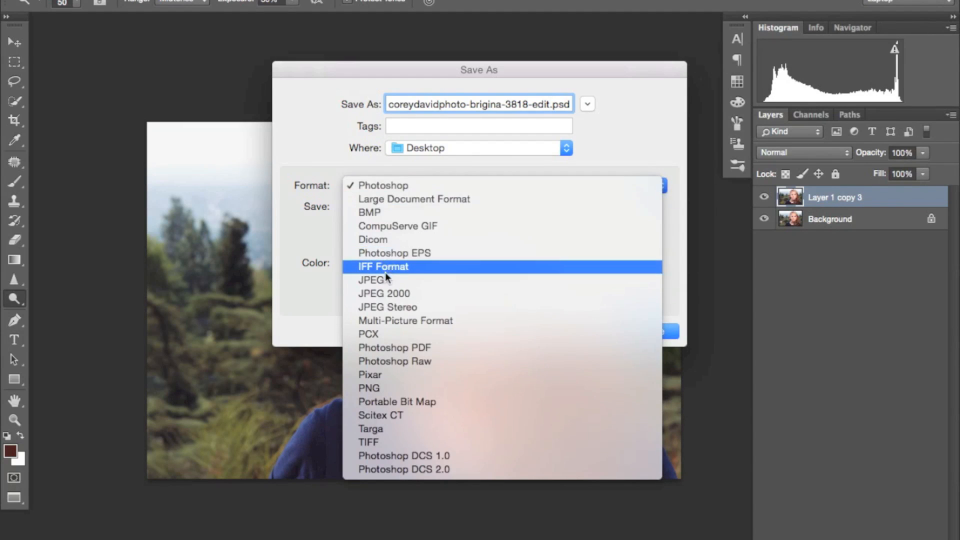
pyautogui.click(348, 186)
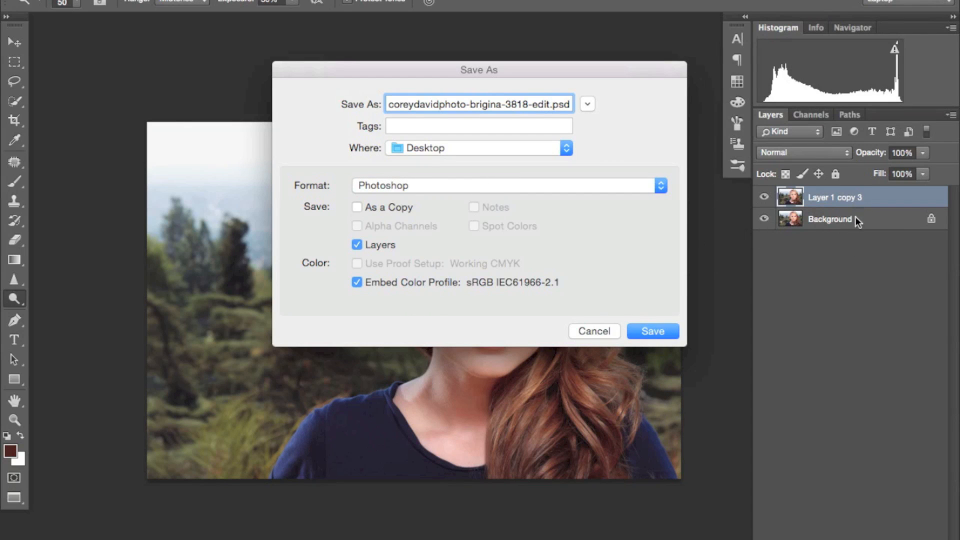
# Step: Save the portrait to the Desktop as a JPEG copy with Maximum quality 12 and the Progressive option with 3 scans
pyautogui.click(483, 186)
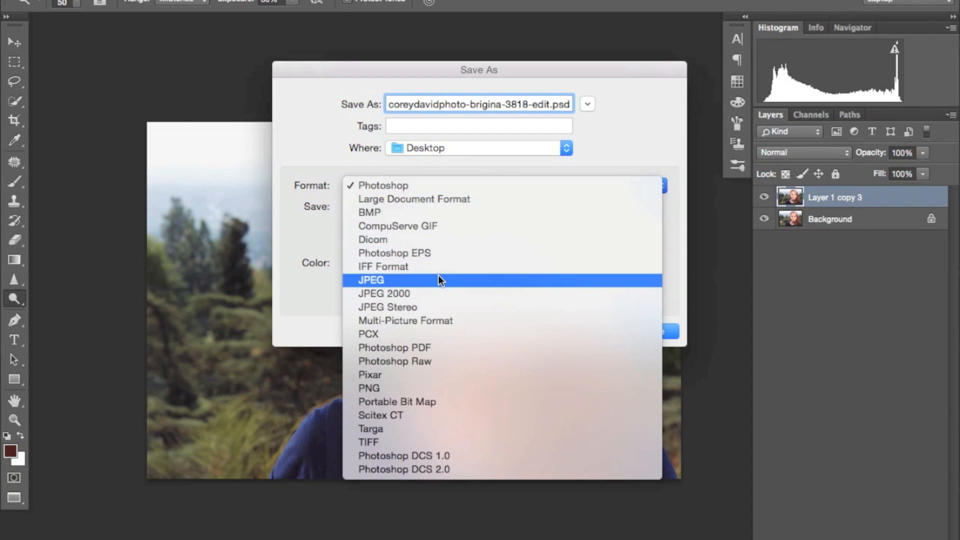
pyautogui.click(439, 275)
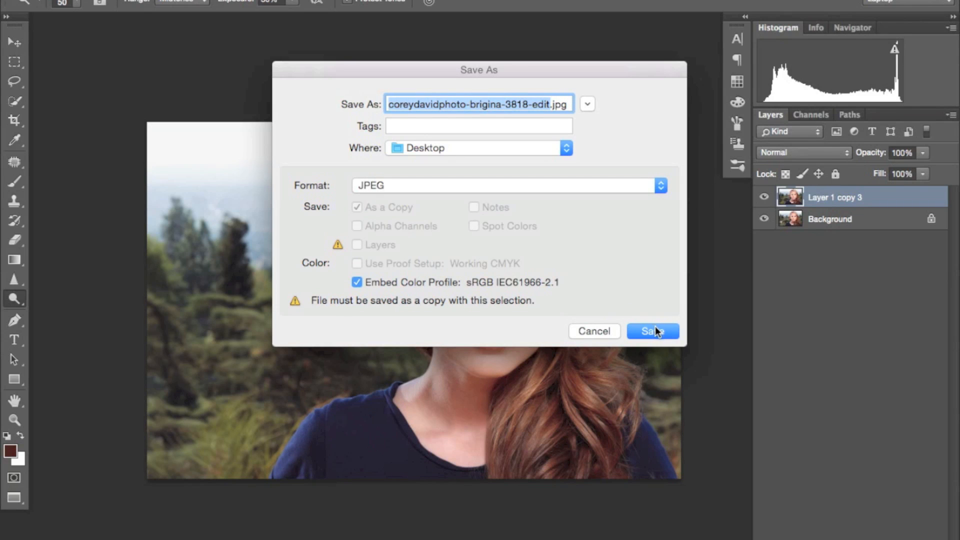
pyautogui.click(654, 330)
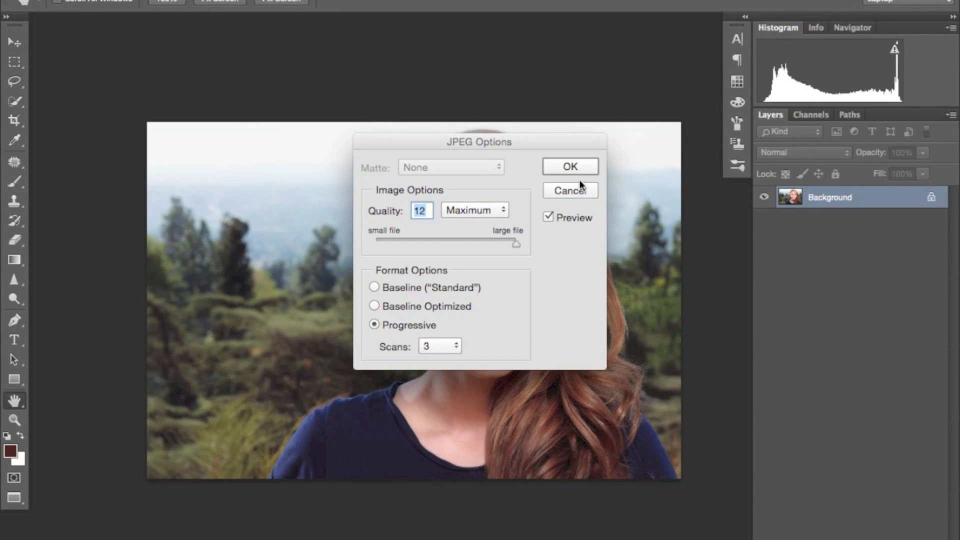
pyautogui.click(566, 164)
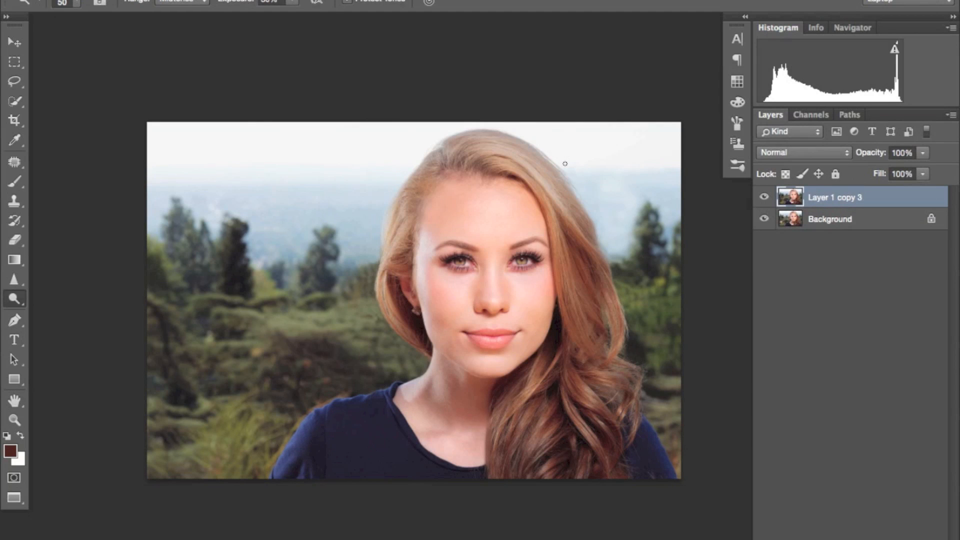